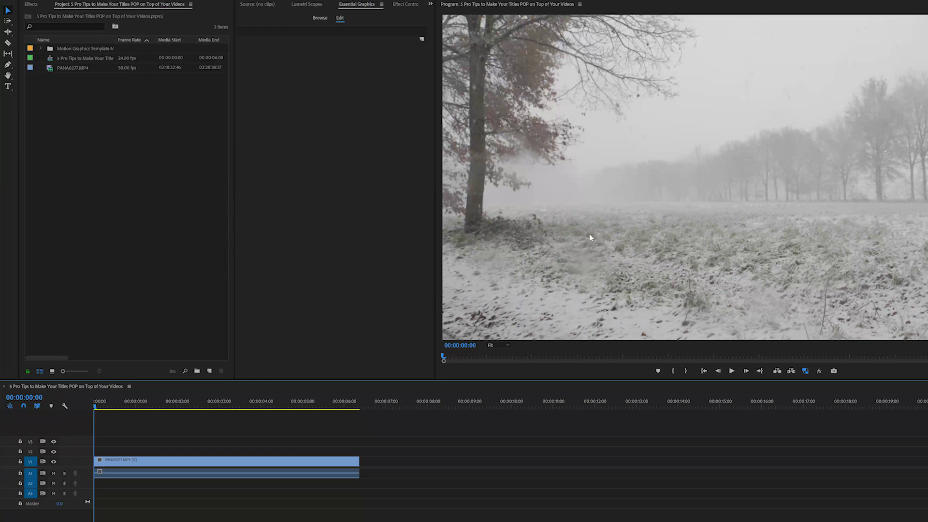
# Drag the Ballin Intro template from the Essential Graphics library onto V2 at the sequence start
pyautogui.click(320, 18)
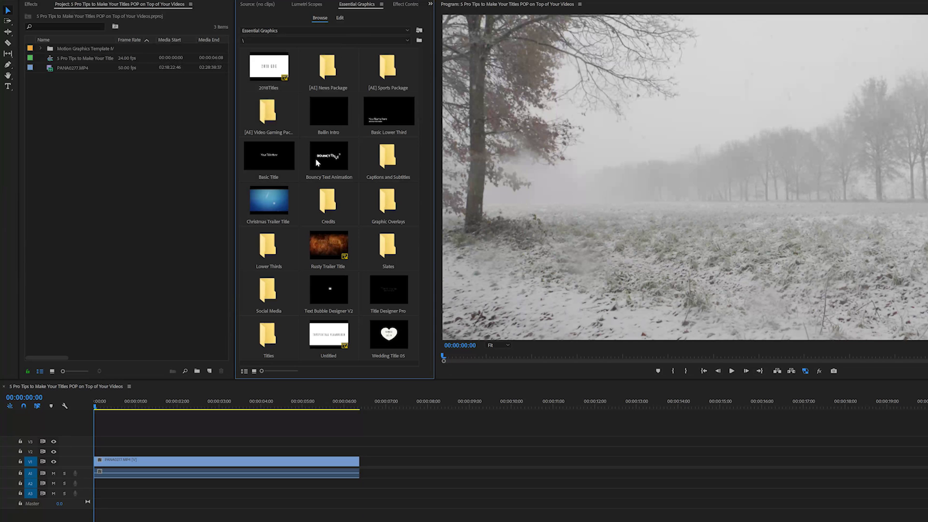
pyautogui.moveTo(126, 402); pyautogui.dragTo(88, 454)
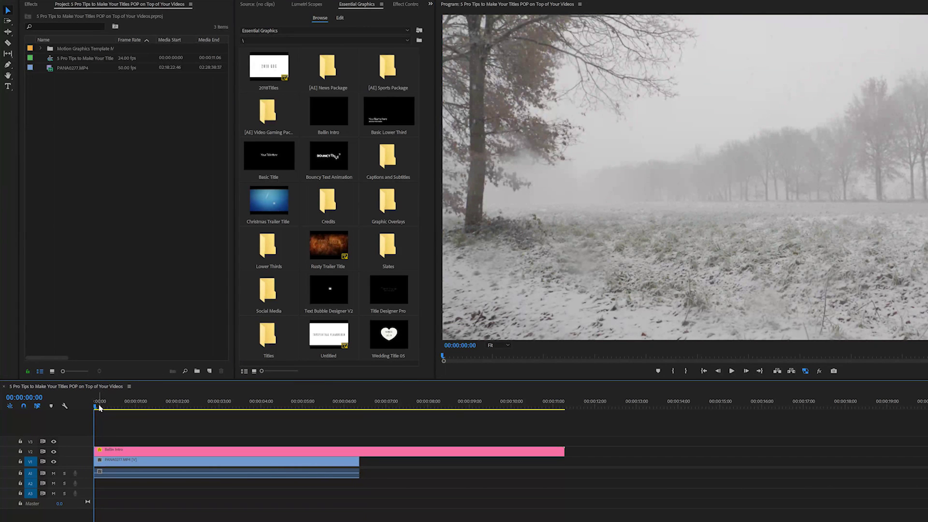
pyautogui.press('space')
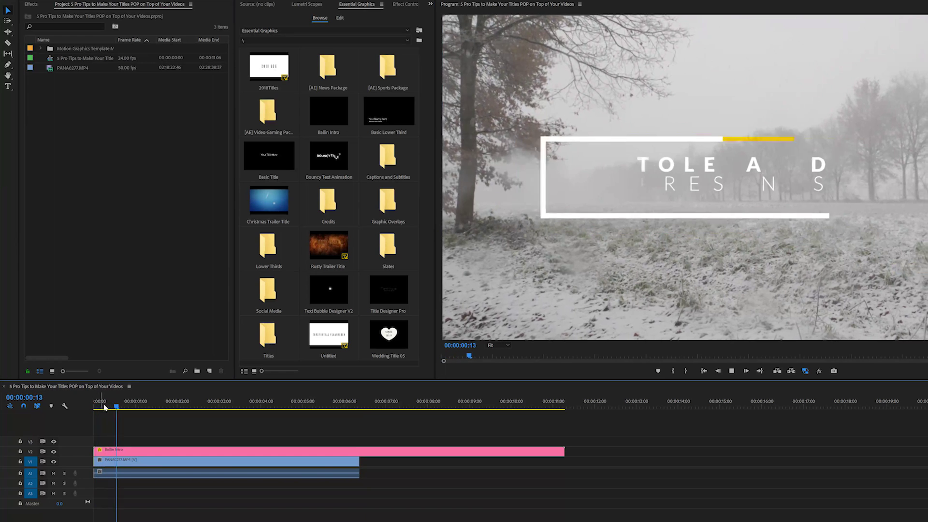
pyautogui.press('space')
pyautogui.click(217, 451)
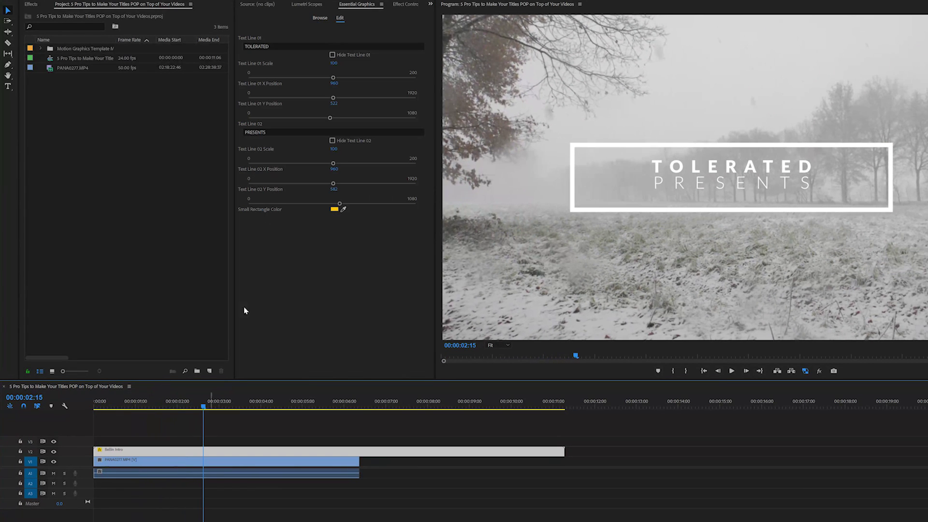
pyautogui.click(325, 46)
pyautogui.press('Return')
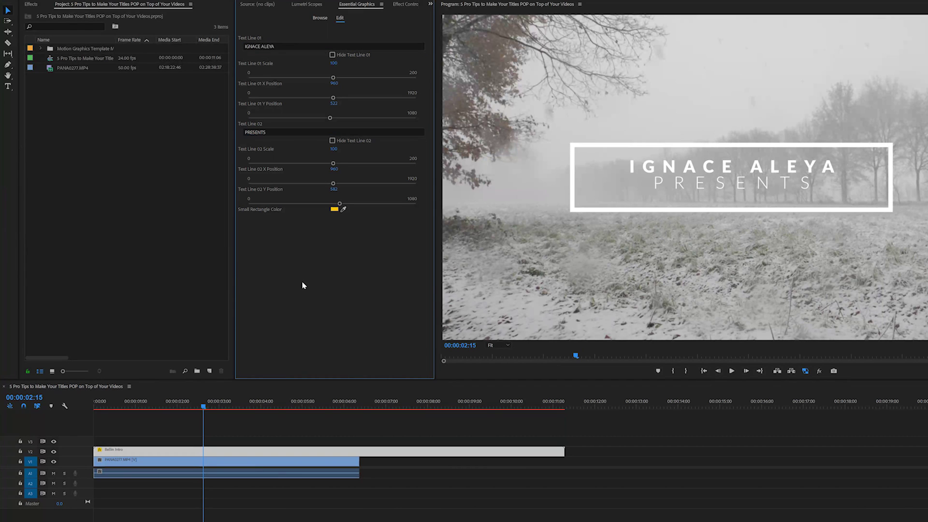
pyautogui.click(114, 406)
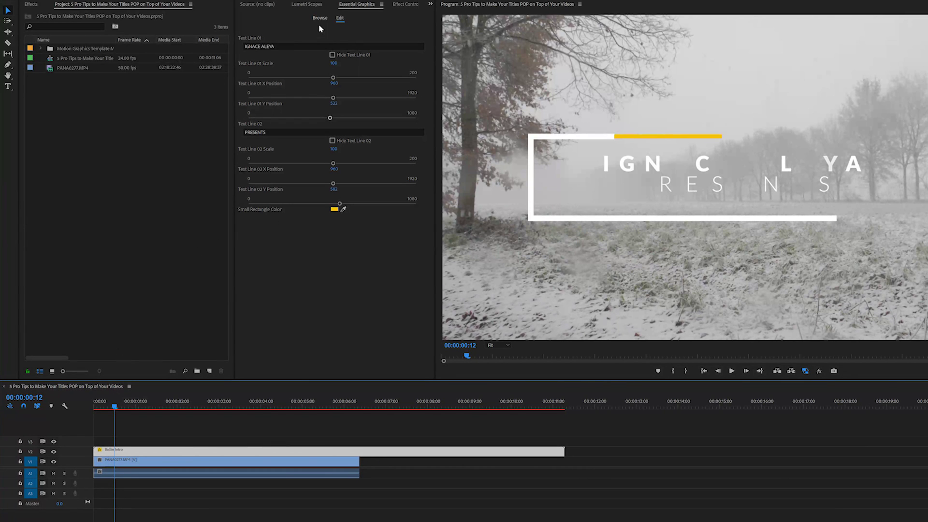
# Set the Small Rectangle Color to red (C82A2A), refining it to a brighter shade
pyautogui.click(334, 209)
pyautogui.click(567, 247)
pyautogui.click(546, 299)
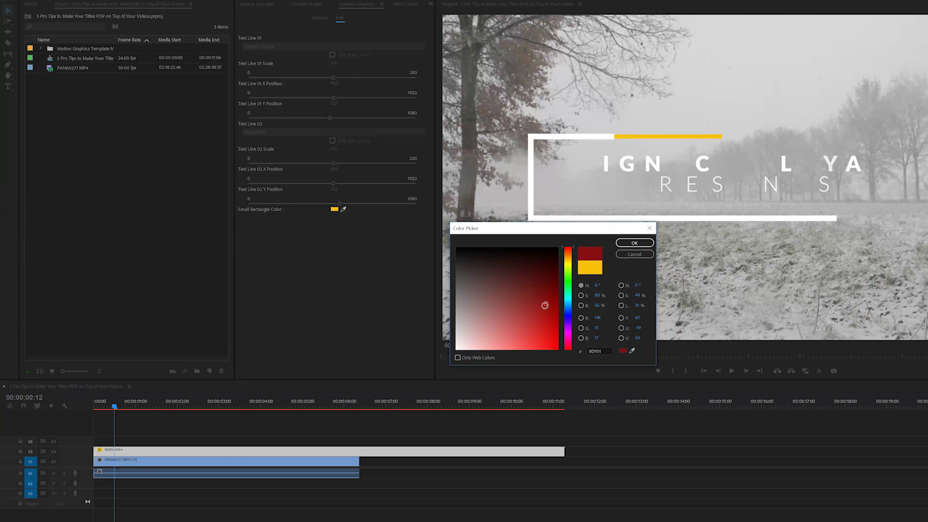
pyautogui.click(628, 243)
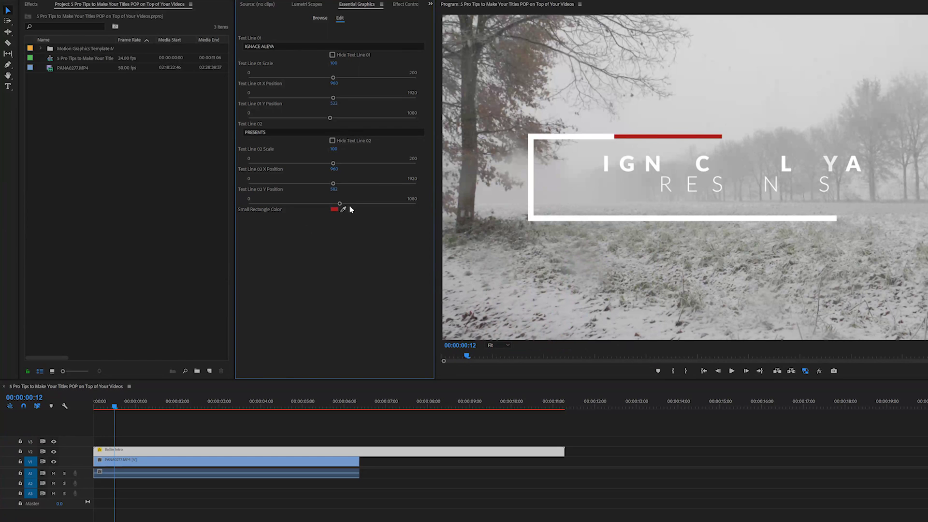
pyautogui.click(334, 209)
pyautogui.click(535, 327)
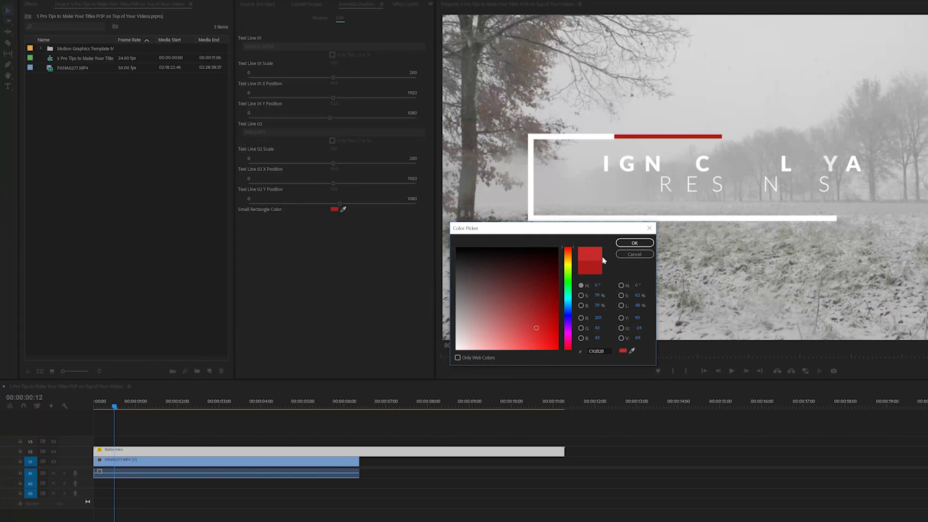
pyautogui.moveTo(547, 333); pyautogui.dragTo(540, 336)
pyautogui.click(638, 242)
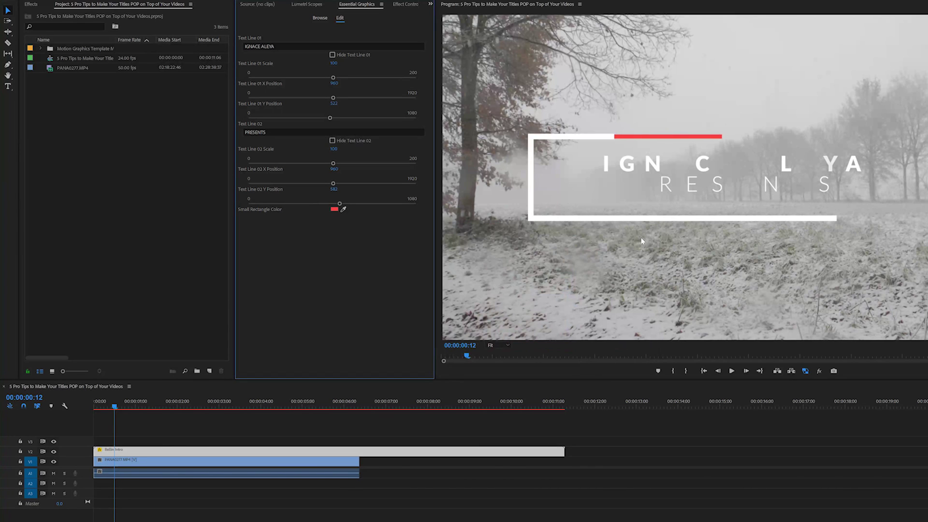
pyautogui.moveTo(116, 407); pyautogui.dragTo(176, 407)
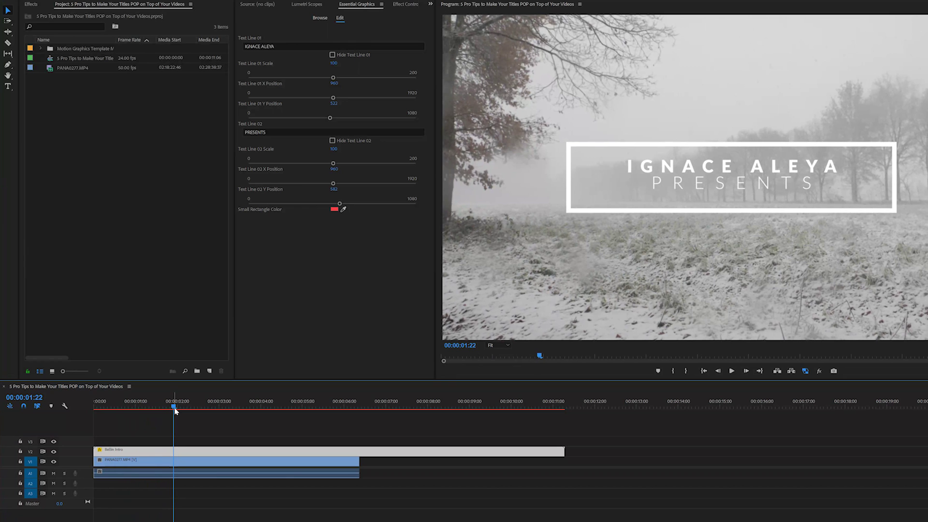
# Select the snowy field clip, switch to the Color workspace, and raise Lumetri Exposure to 1.6
pyautogui.click(163, 465)
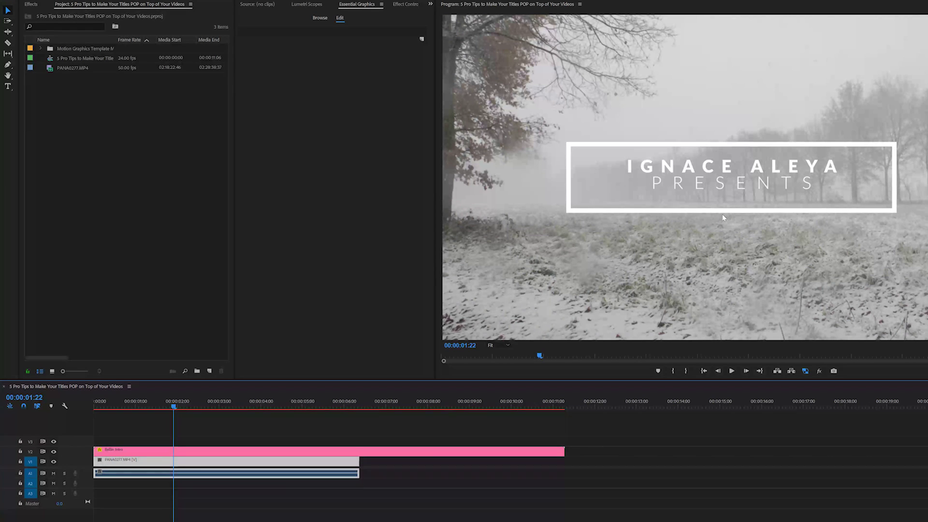
pyautogui.click(109, 0)
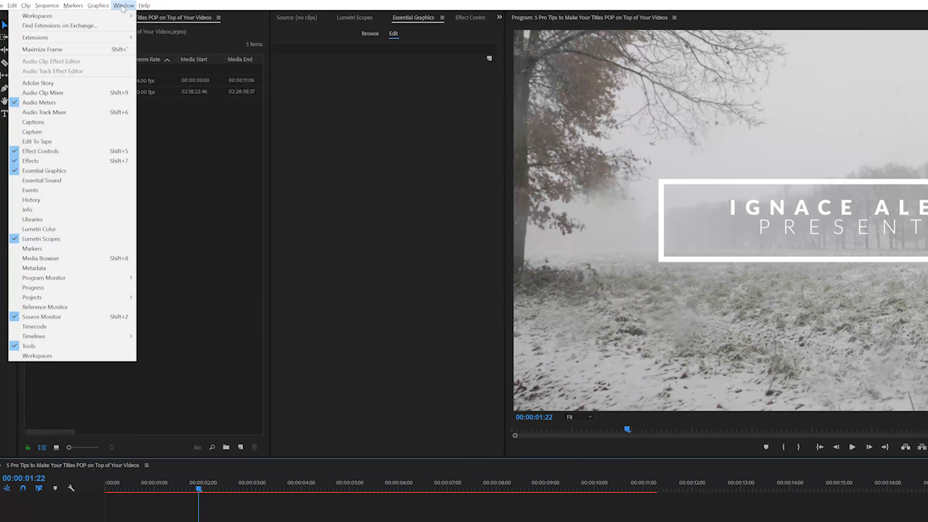
pyautogui.click(118, 6)
pyautogui.click(120, 6)
pyautogui.moveTo(72, 15)
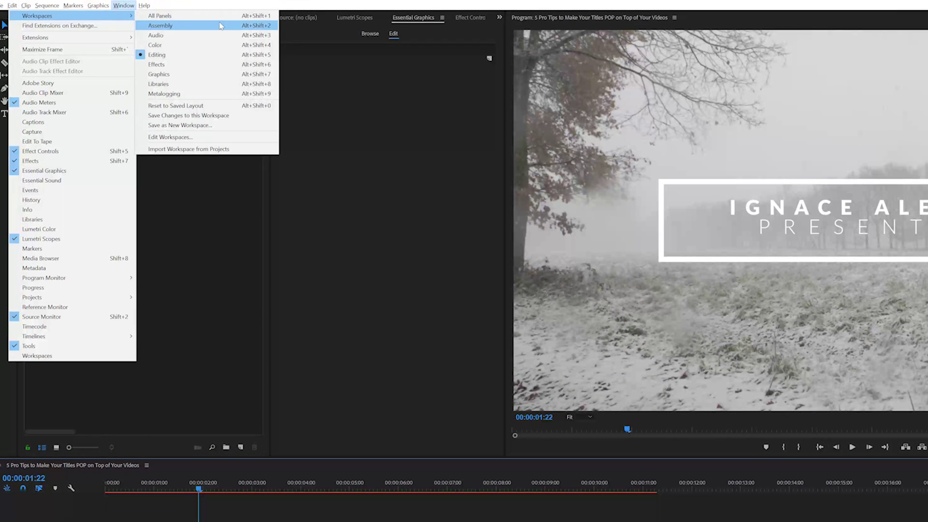
pyautogui.click(198, 48)
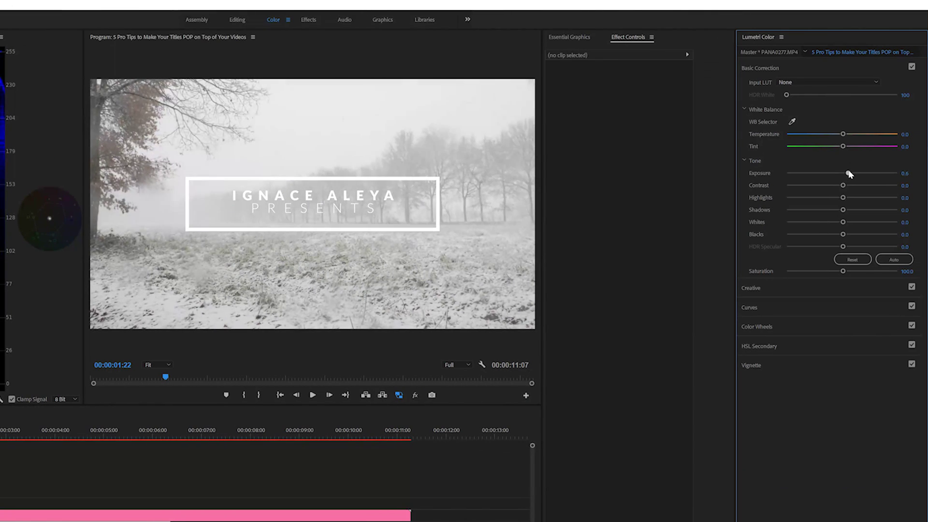
pyautogui.moveTo(843, 173); pyautogui.dragTo(859, 173)
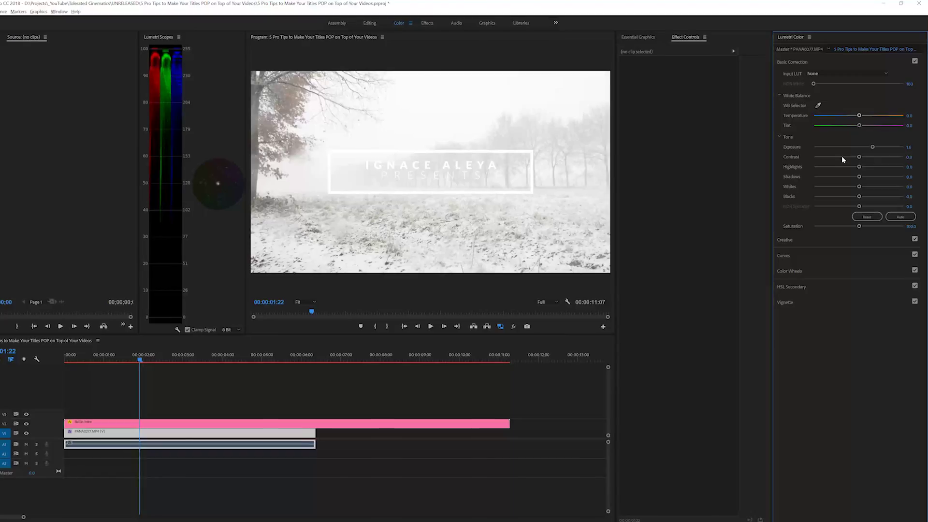
# Set exposure to -1.6, cut the Ballin Intro title at 00:00:03:19 and delete its tail
pyautogui.click(849, 147)
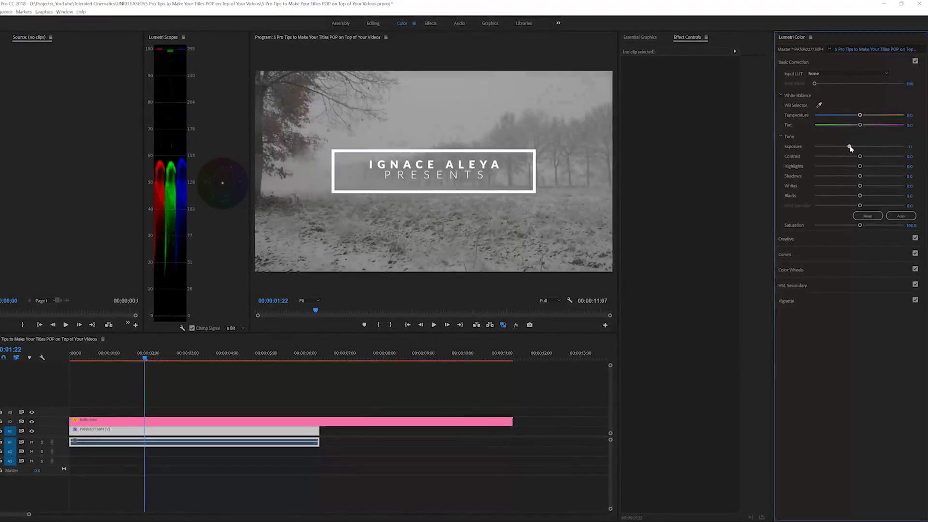
pyautogui.moveTo(150, 356); pyautogui.dragTo(230, 361)
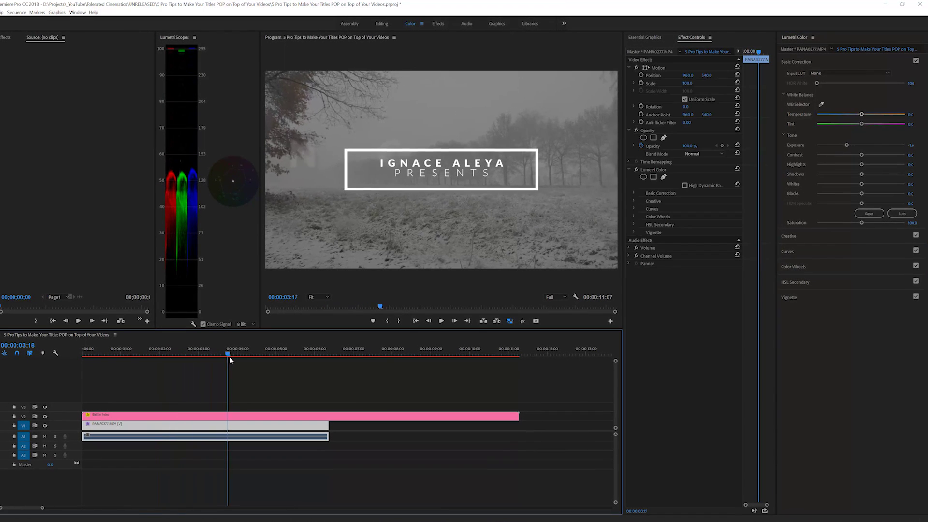
pyautogui.click(232, 417)
pyautogui.press('c')
pyautogui.click(229, 416)
pyautogui.press('v')
pyautogui.click(251, 416)
pyautogui.press('Delete')
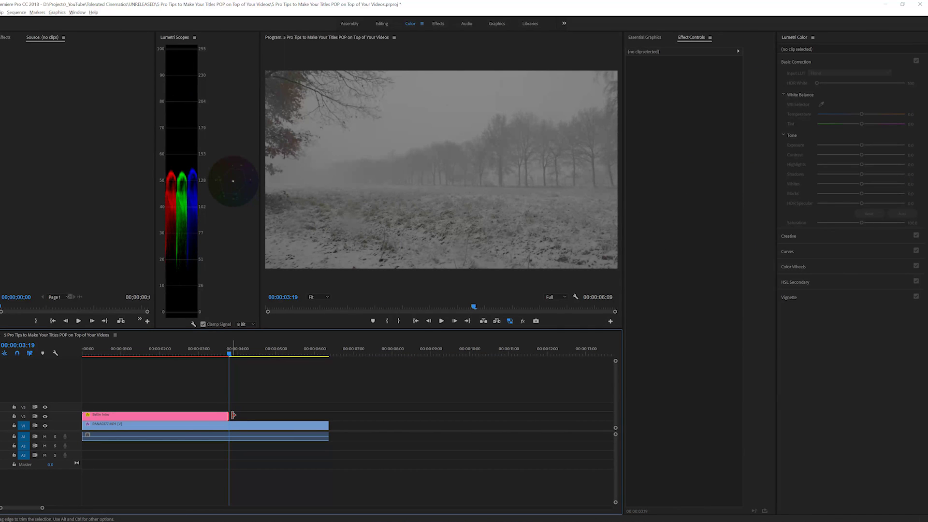
# Add a Cross Dissolve at the title's end and preview past it
pyautogui.hotkey('ctrl', 'd')
pyautogui.click(195, 350)
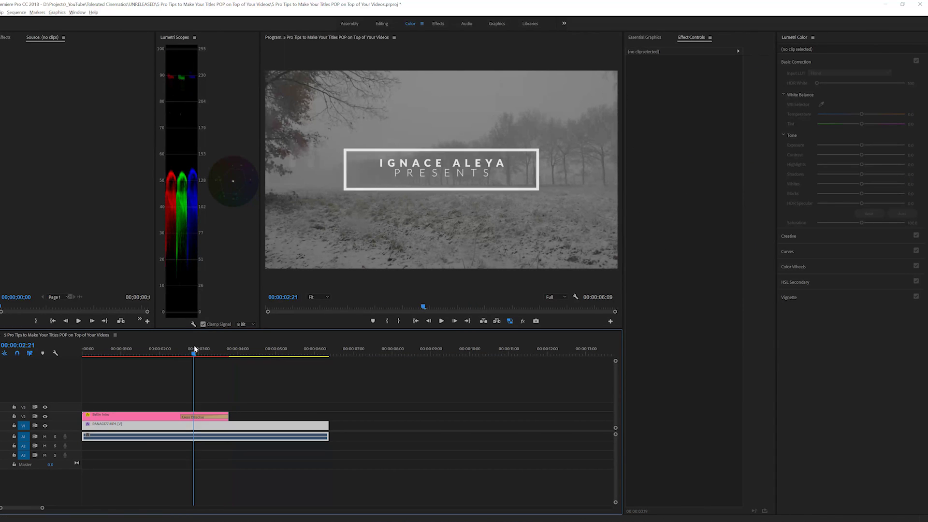
pyautogui.moveTo(195, 350); pyautogui.dragTo(183, 358)
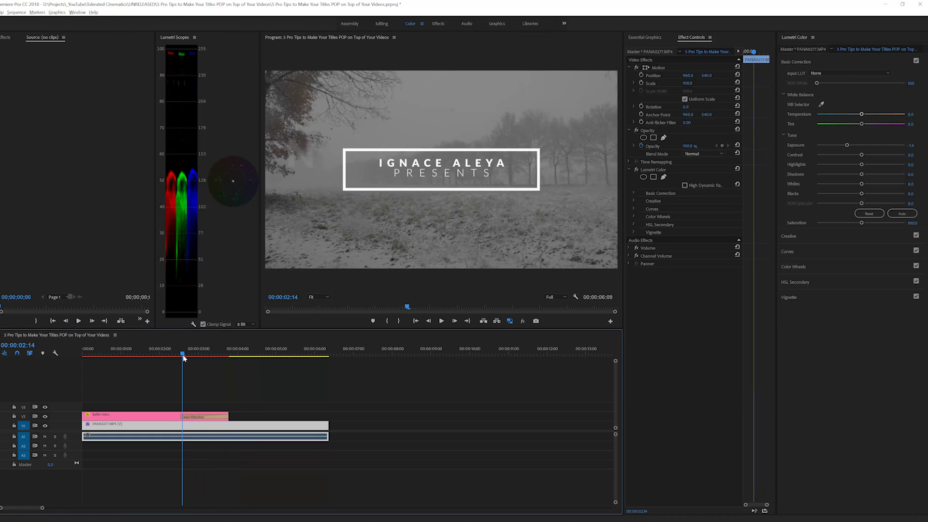
# Expand Lumetri Basic Correction and keyframe Exposure 0.0 at 00:00:04:00
pyautogui.click(632, 193)
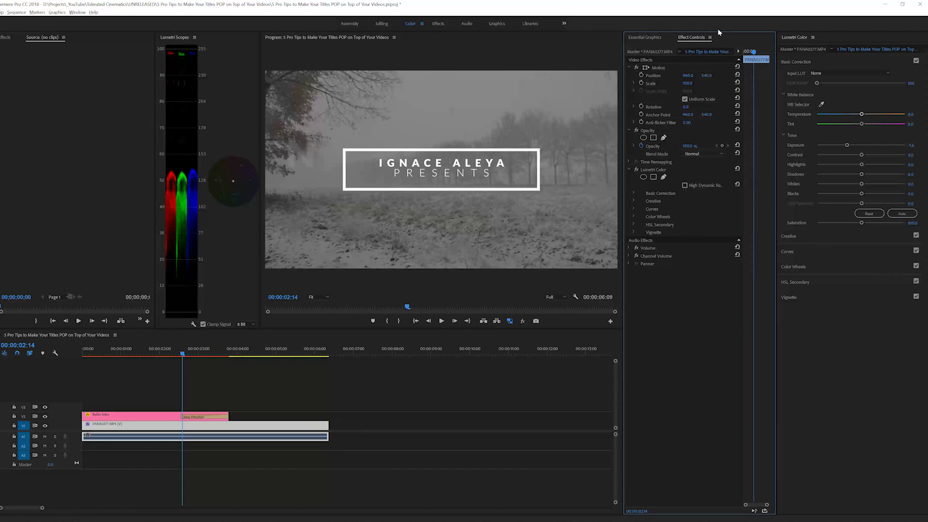
pyautogui.click(634, 193)
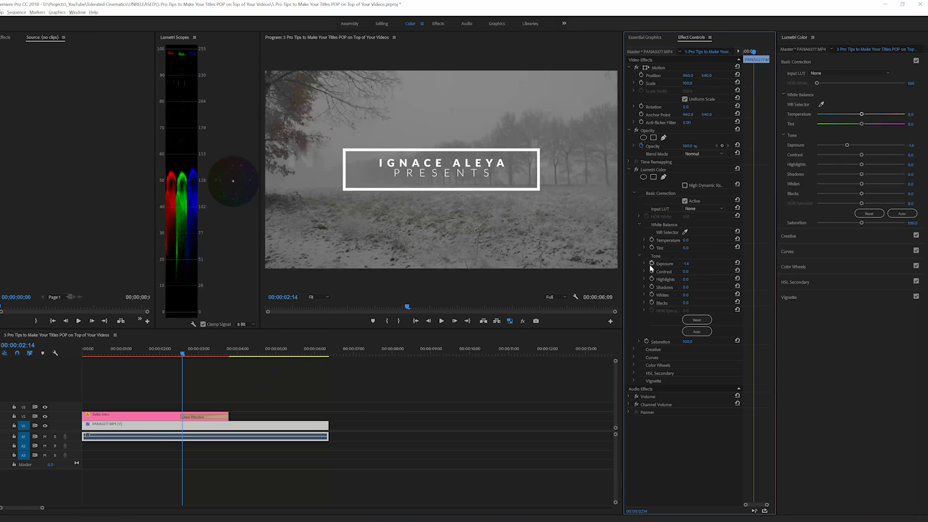
pyautogui.press('space')
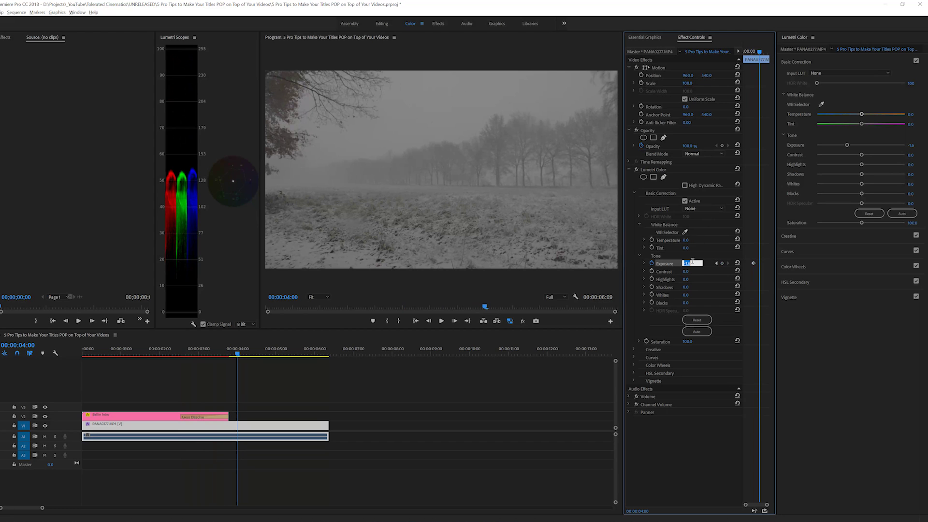
pyautogui.write('0')
pyautogui.press('Return')
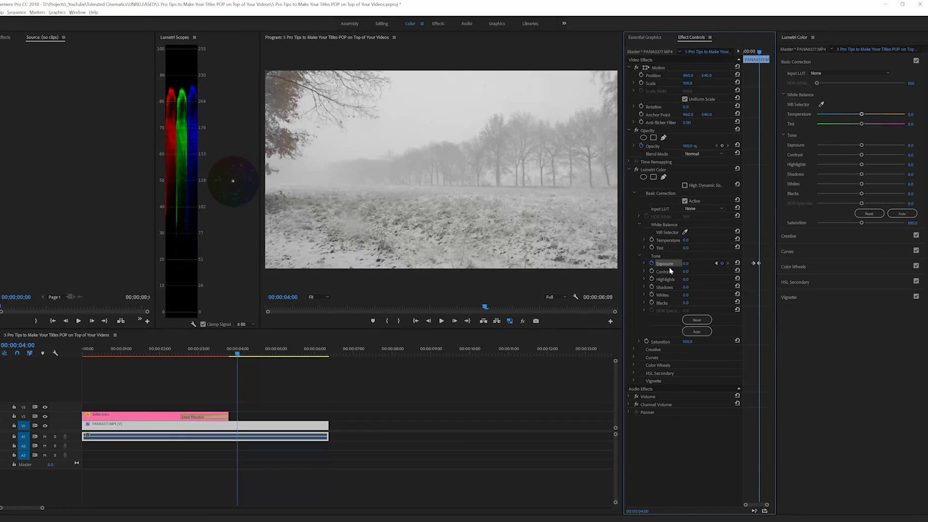
# Play back the exposure change from around the title's start
pyautogui.click(158, 353)
pyautogui.press('space')
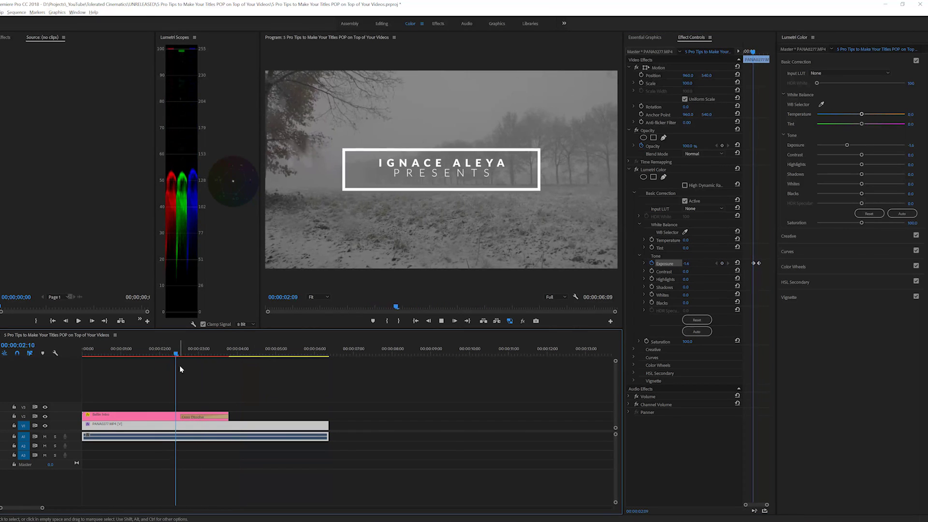
pyautogui.moveTo(183, 353); pyautogui.dragTo(124, 353)
pyautogui.press('space')
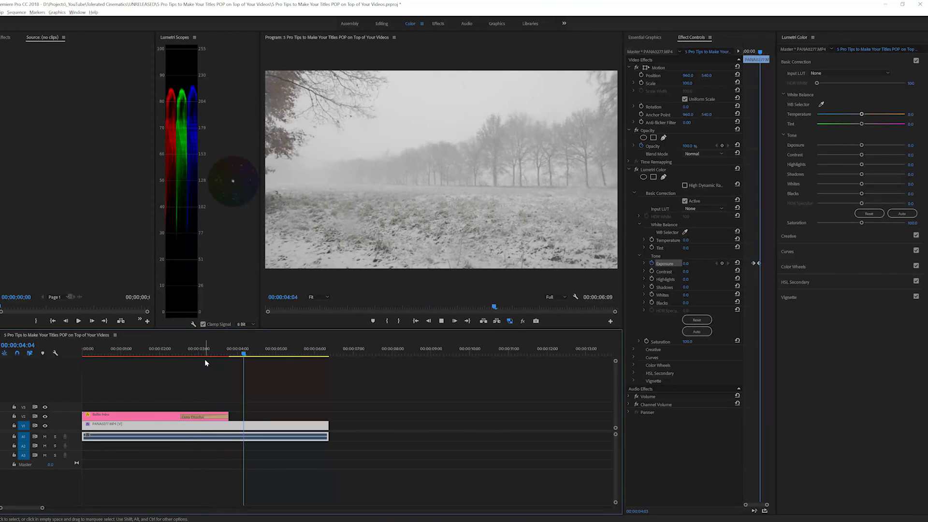
pyautogui.click(290, 347)
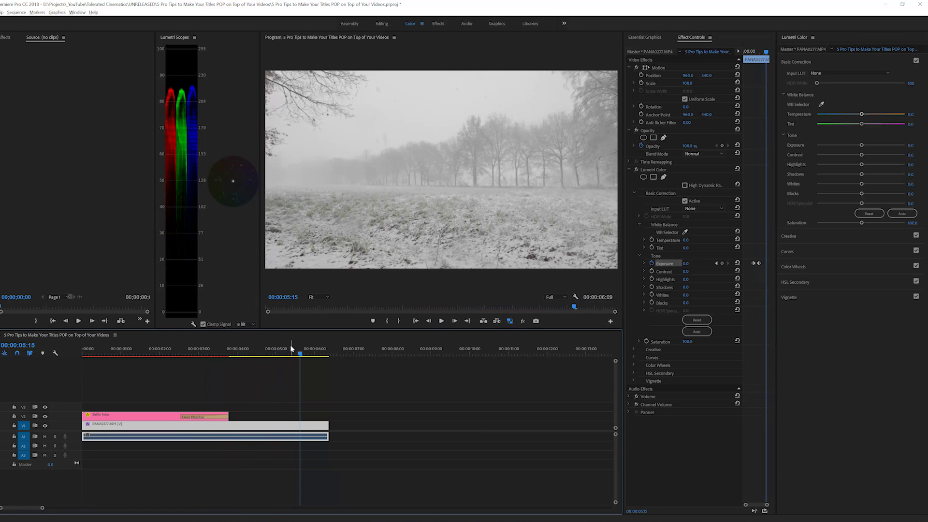
pyautogui.moveTo(290, 346); pyautogui.dragTo(136, 365)
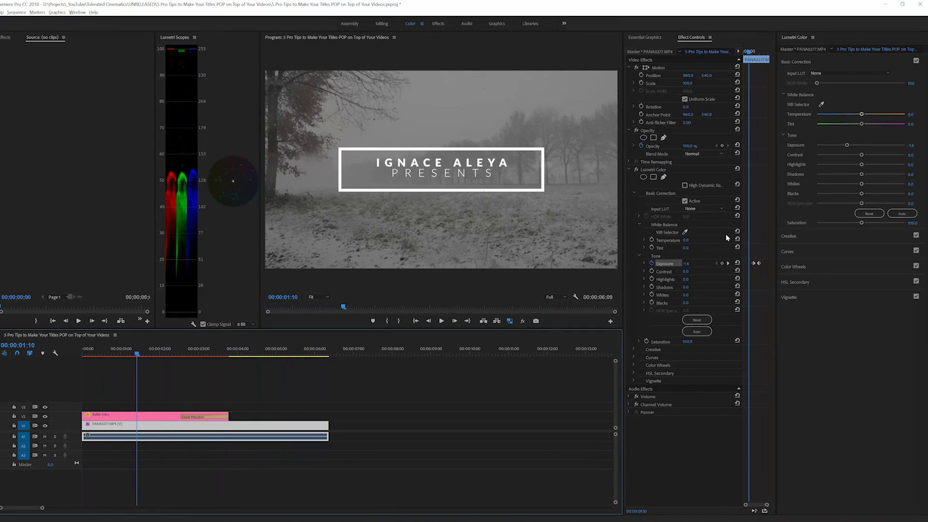
# Re-enter exposure 0.0 near 4 seconds, then undo the extra keyframe
pyautogui.click(687, 263)
pyautogui.write('0')
pyautogui.press('Return')
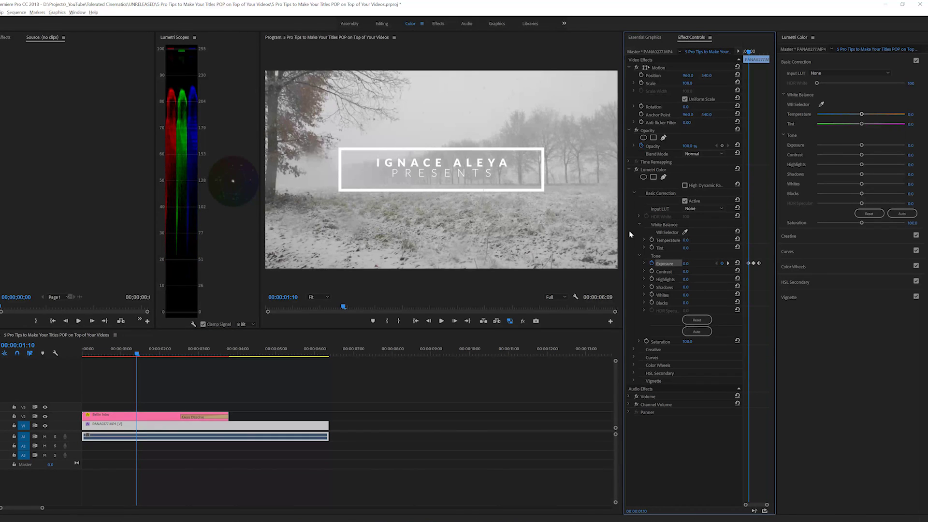
pyautogui.hotkey('ctrl', 'z')
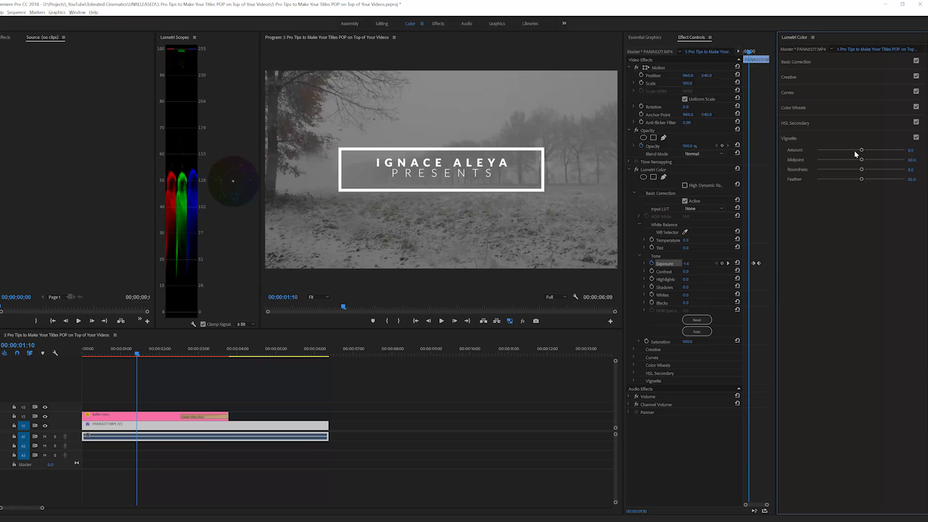
# Give the footage a vignette with amount -0.7, midpoint 30.1 and feather 100
pyautogui.moveTo(854, 151); pyautogui.dragTo(908, 180)
pyautogui.moveTo(832, 151); pyautogui.dragTo(850, 151)
# Keyframe the vignette amount, setting -0.3 past the title's end
pyautogui.click(633, 380)
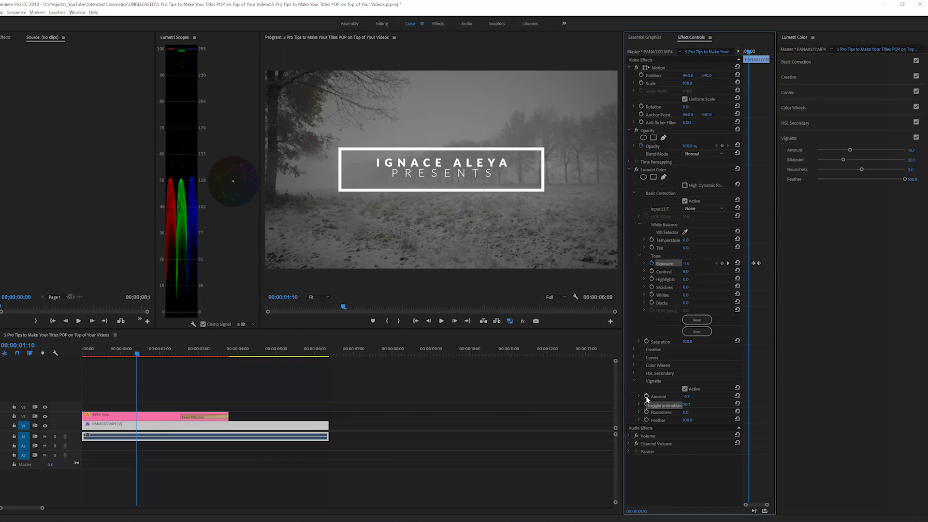
pyautogui.click(646, 396)
pyautogui.moveTo(198, 352); pyautogui.dragTo(229, 351)
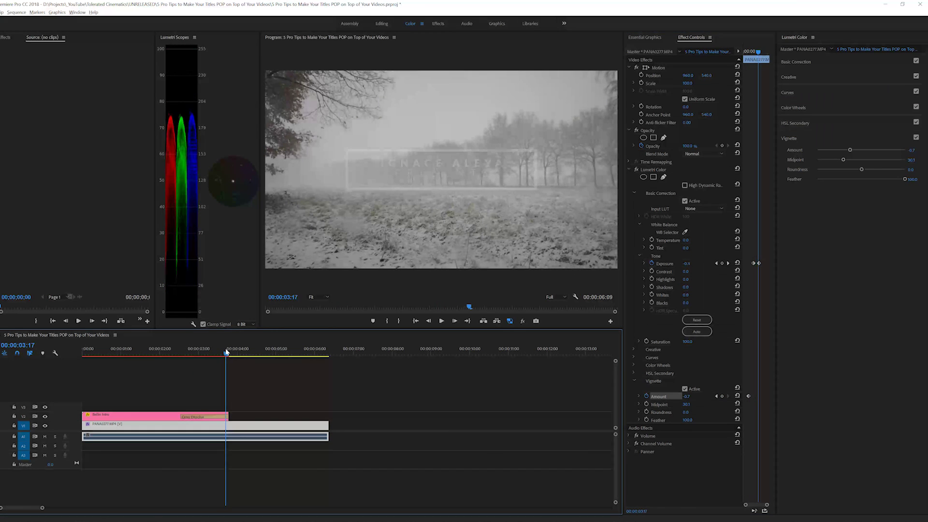
pyautogui.click(687, 396)
pyautogui.write('-0.3')
pyautogui.press('Return')
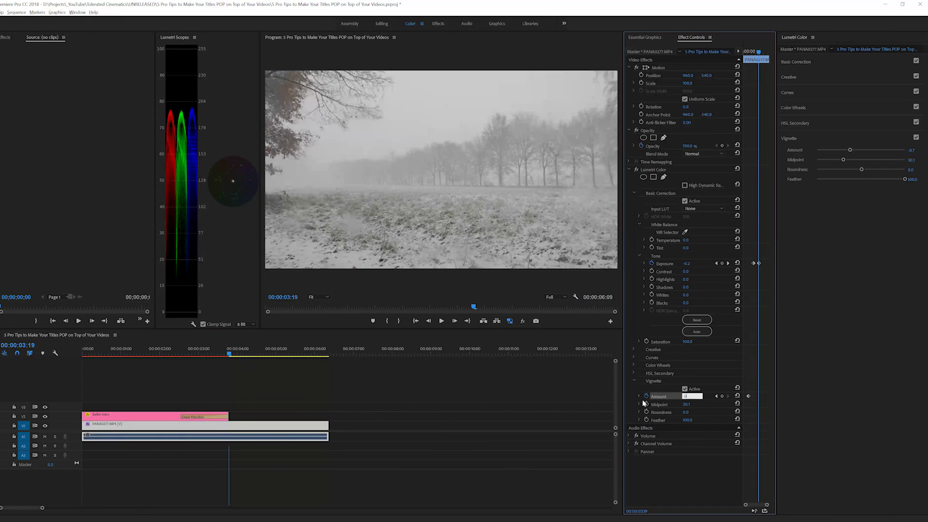
# Align the vignette keyframe with the playhead and dock Effect Controls with Lumetri Scopes
pyautogui.click(185, 349)
pyautogui.moveTo(748, 396); pyautogui.dragTo(753, 396)
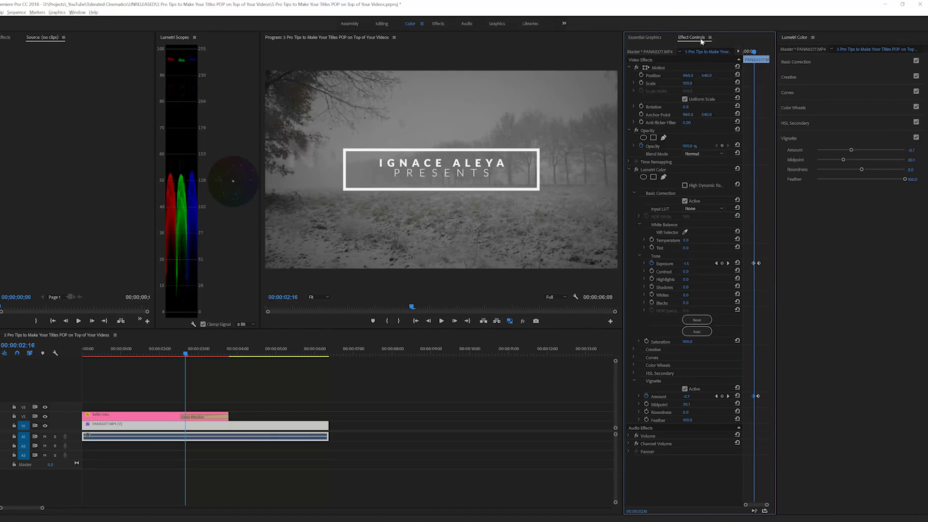
pyautogui.moveTo(692, 38); pyautogui.dragTo(316, 88)
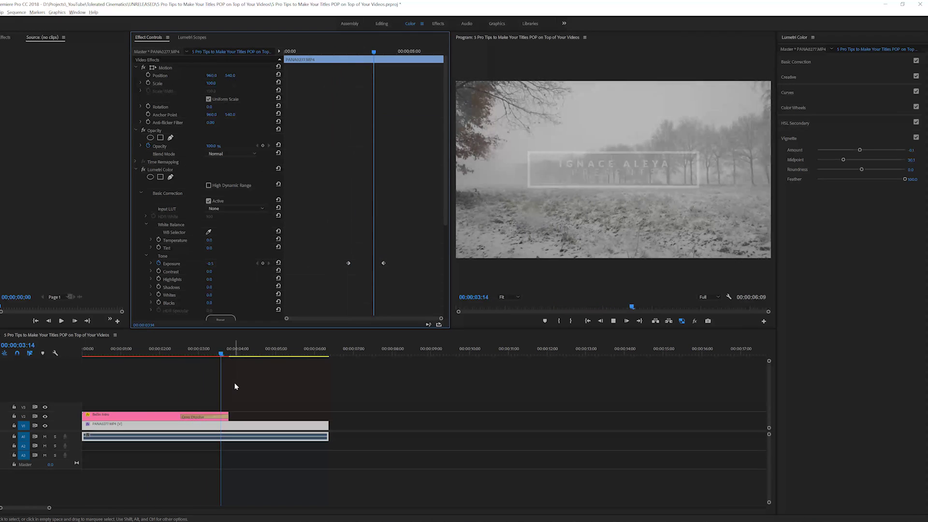
# Play the sequence from the start and stop where the title appears
pyautogui.press('Home')
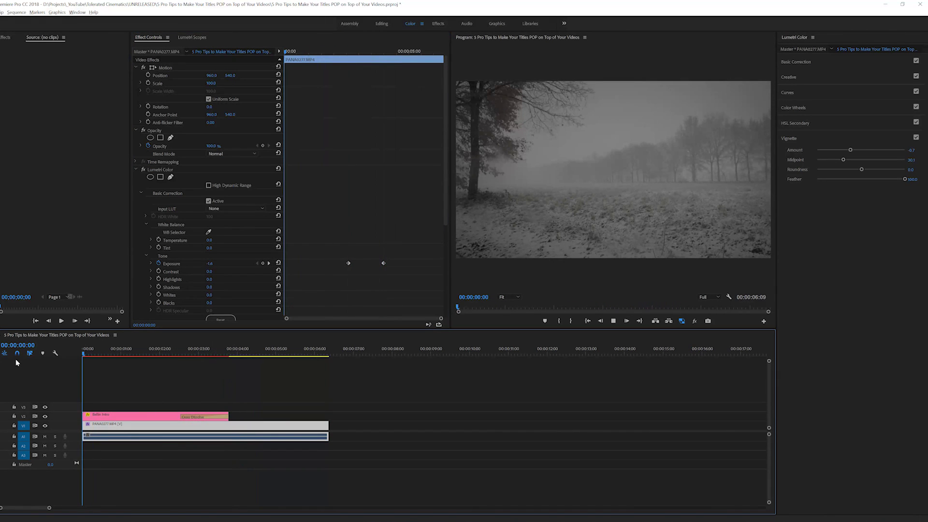
pyautogui.press('space')
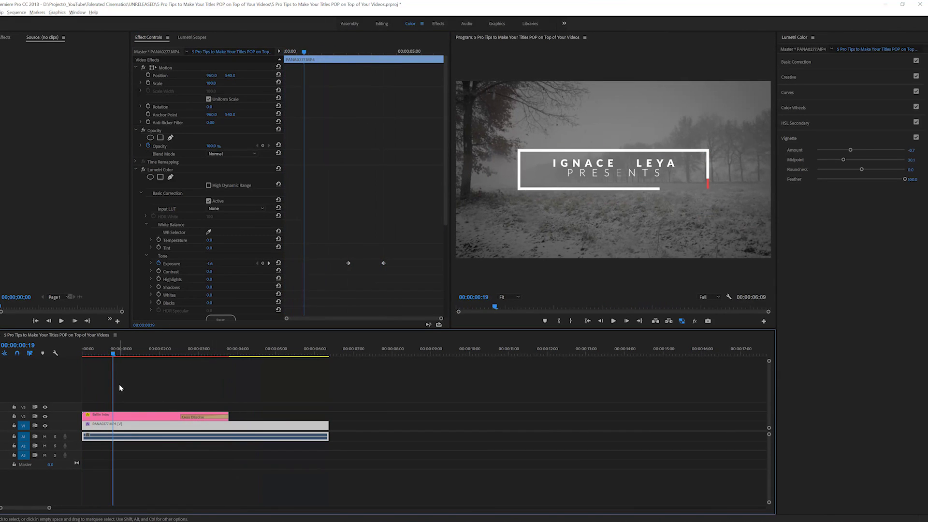
pyautogui.hotkey('ctrl', 'shift', 'a')
pyautogui.moveTo(185, 409); pyautogui.dragTo(166, 431)
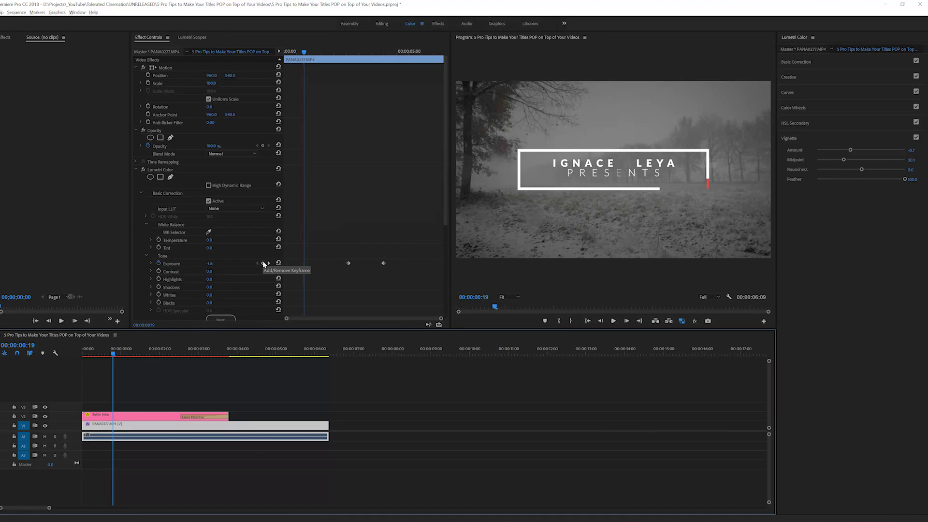
# Keyframe exposure from 0.0 at the start to -1.6 at the title, shift it later, preview
pyautogui.click(264, 264)
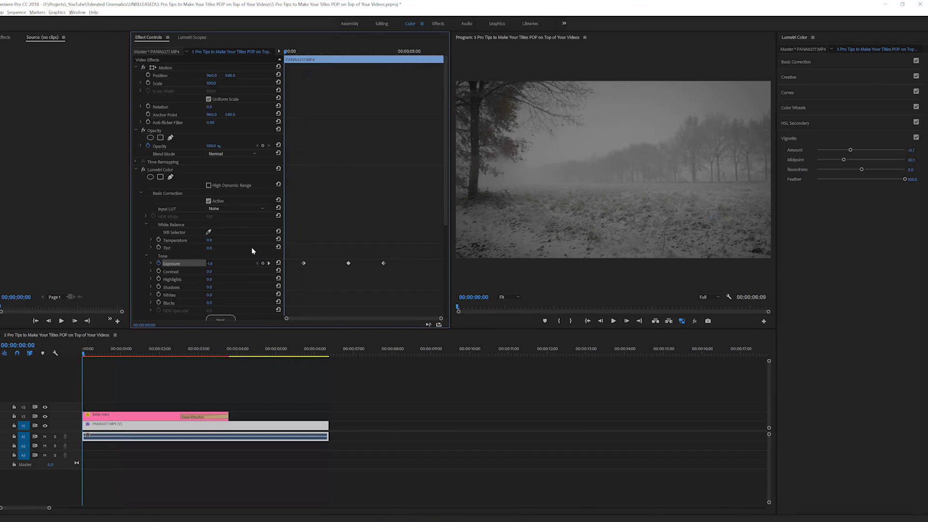
pyautogui.click(210, 263)
pyautogui.write('0')
pyautogui.press('Return')
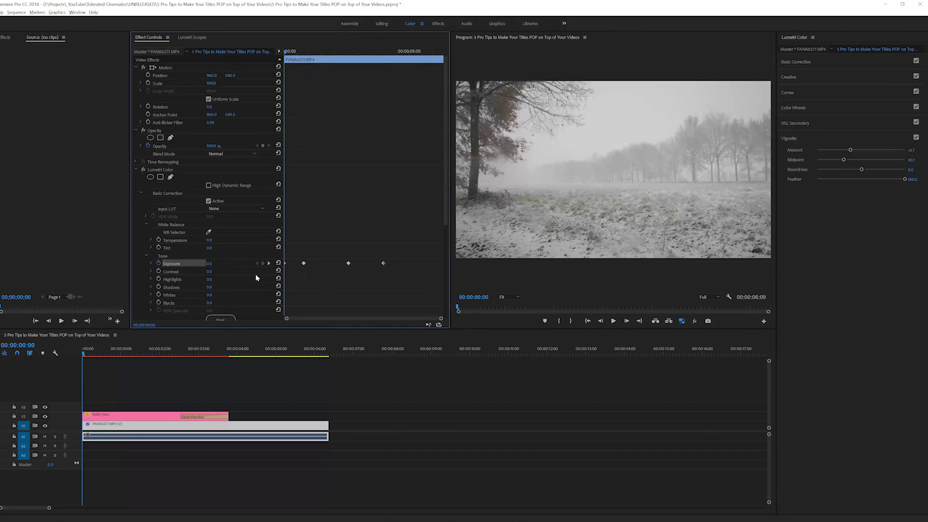
pyautogui.moveTo(290, 51); pyautogui.dragTo(304, 52)
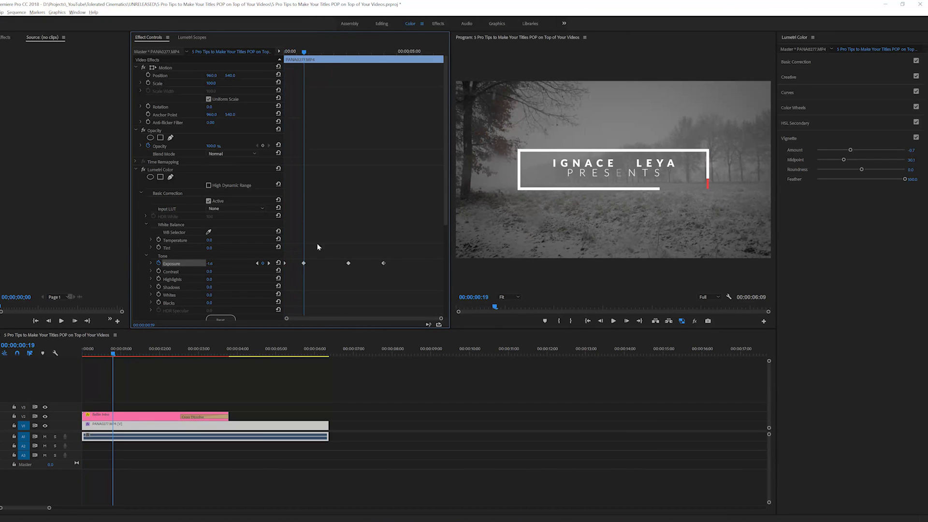
pyautogui.moveTo(304, 265); pyautogui.dragTo(312, 264)
pyautogui.press('space')
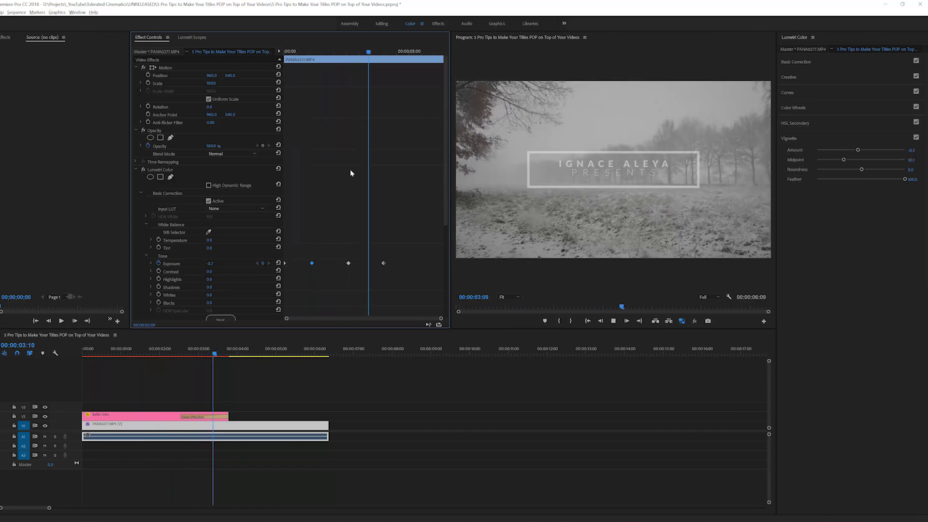
pyautogui.press('j')
pyautogui.press('j')
pyautogui.press('j')
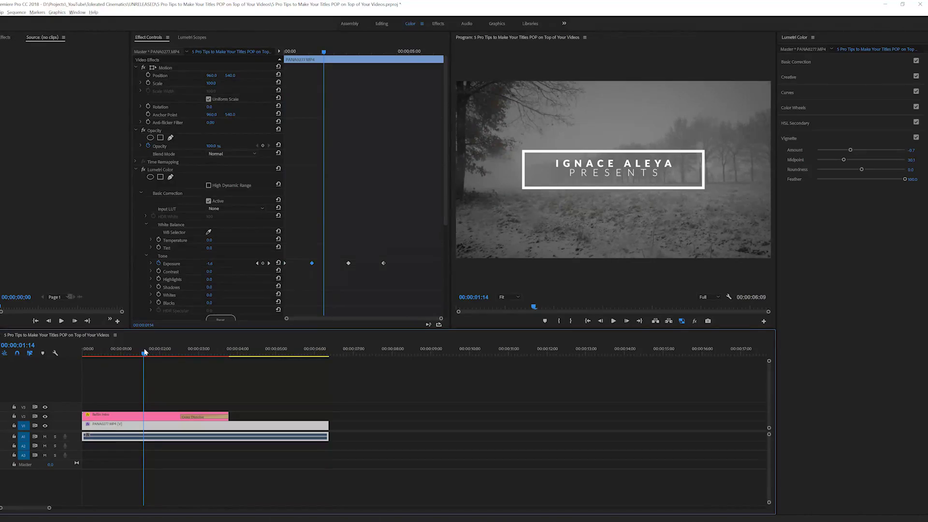
# Apply the Drop Shadow effect to the Ballin Intro title clip
pyautogui.click(144, 417)
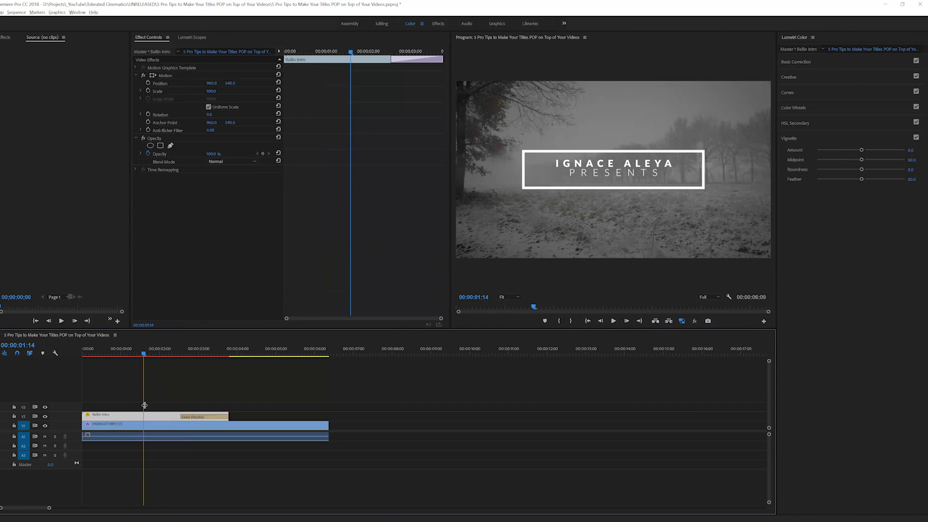
pyautogui.click(3, 36)
pyautogui.click(19, 47)
pyautogui.write('drop')
pyautogui.moveTo(31, 118); pyautogui.dragTo(172, 419)
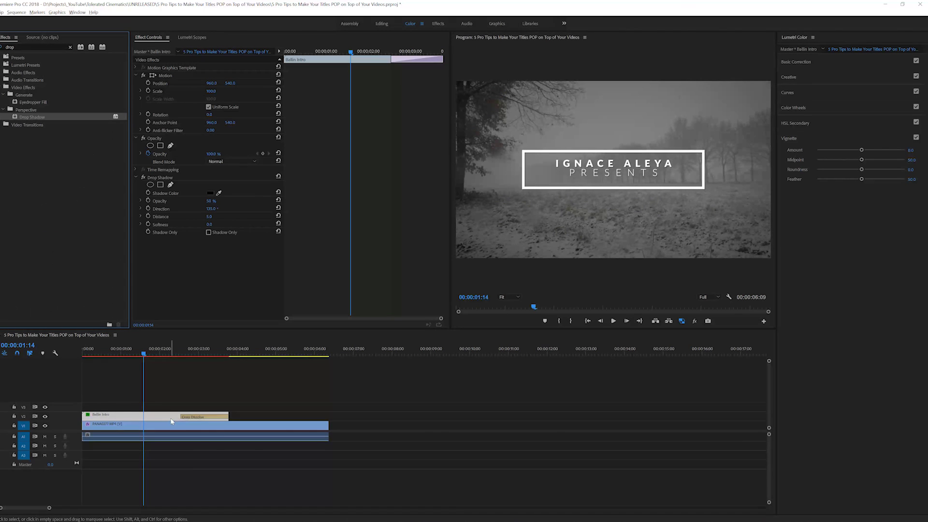
# Set the shadow to 50% opacity, distance 7 and softness 5, viewing the program at 100%
pyautogui.click(210, 200)
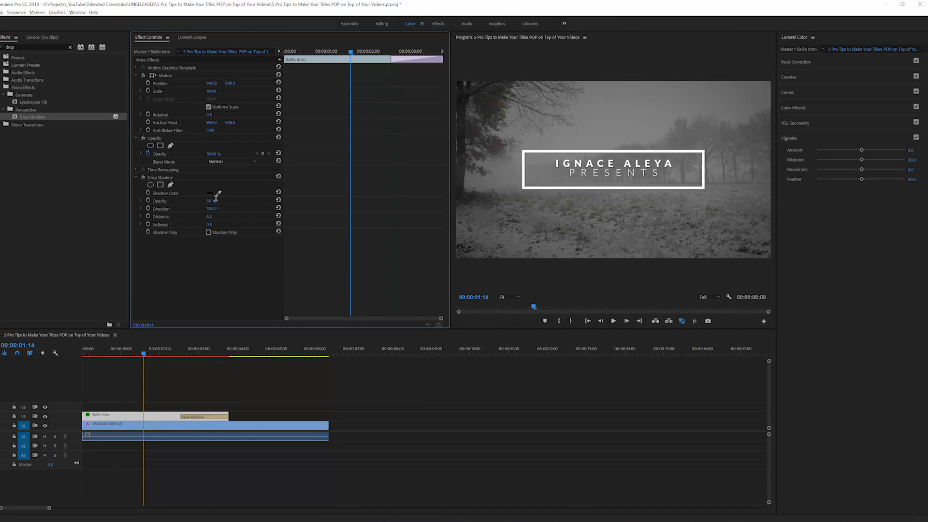
pyautogui.write('100')
pyautogui.press('Return')
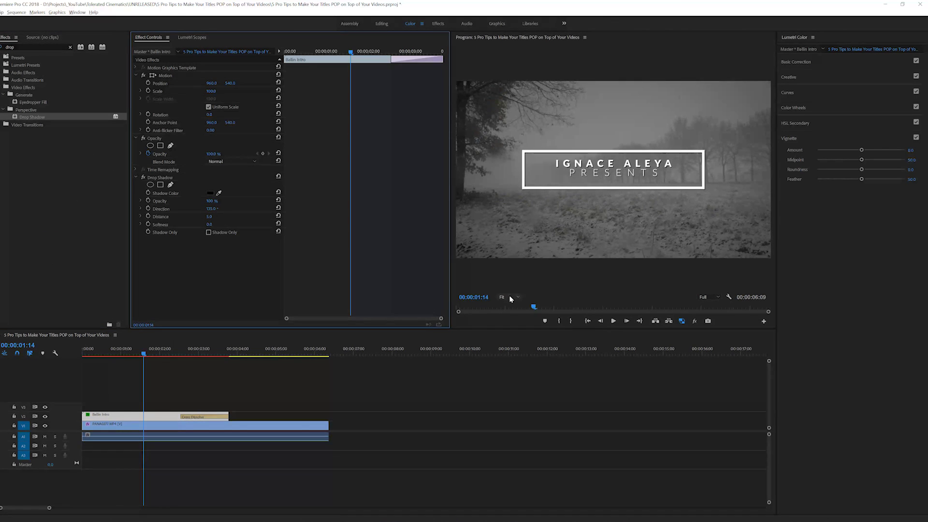
pyautogui.click(509, 297)
pyautogui.click(513, 346)
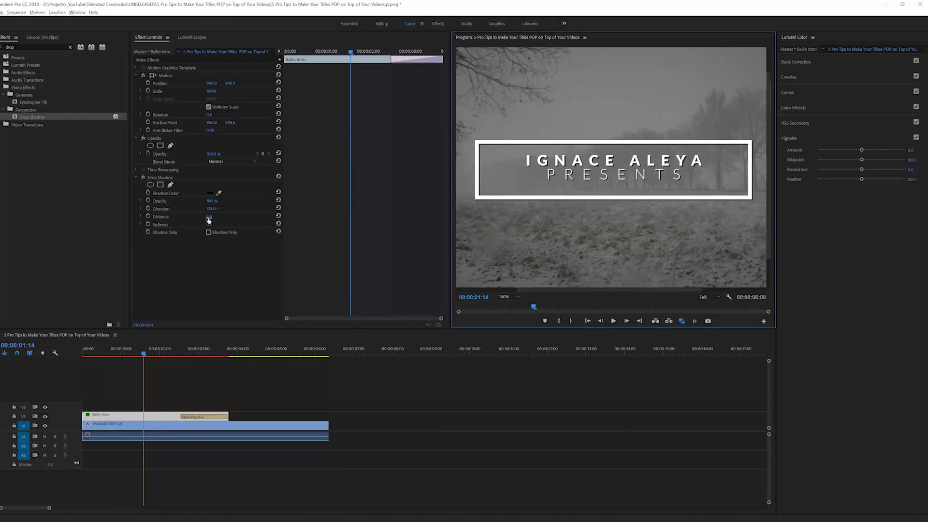
pyautogui.moveTo(209, 219); pyautogui.dragTo(211, 219)
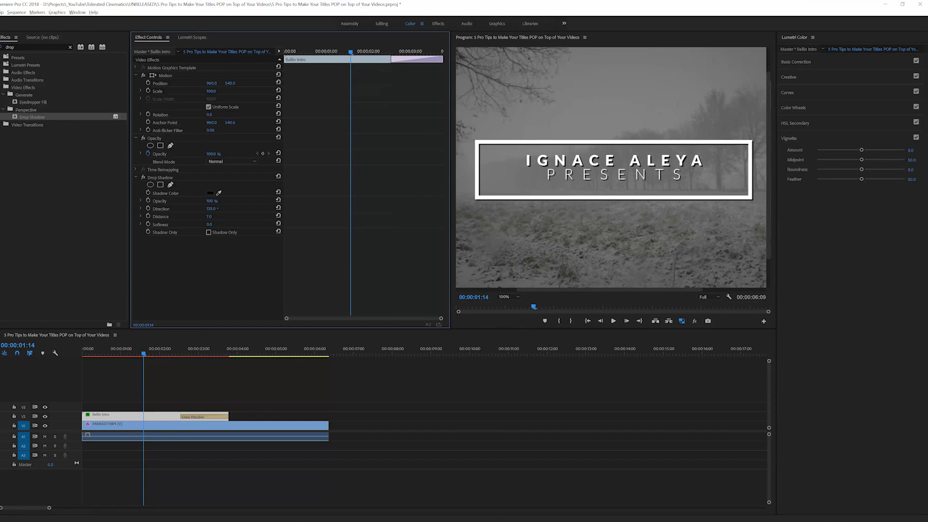
pyautogui.click(210, 225)
pyautogui.press('Return')
pyautogui.click(211, 201)
pyautogui.press('Return')
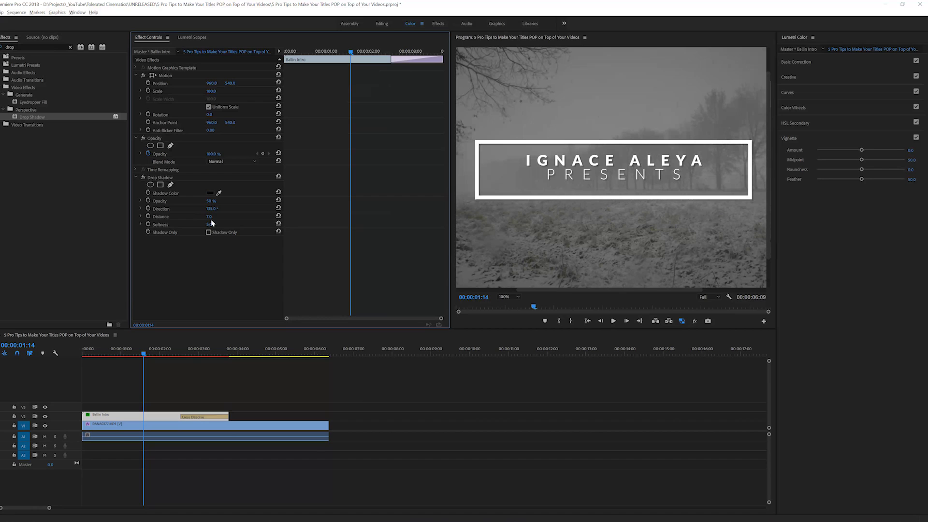
# Toggle the Drop Shadow off and on to compare the title
pyautogui.click(144, 178)
pyautogui.click(144, 178)
pyautogui.click(144, 178)
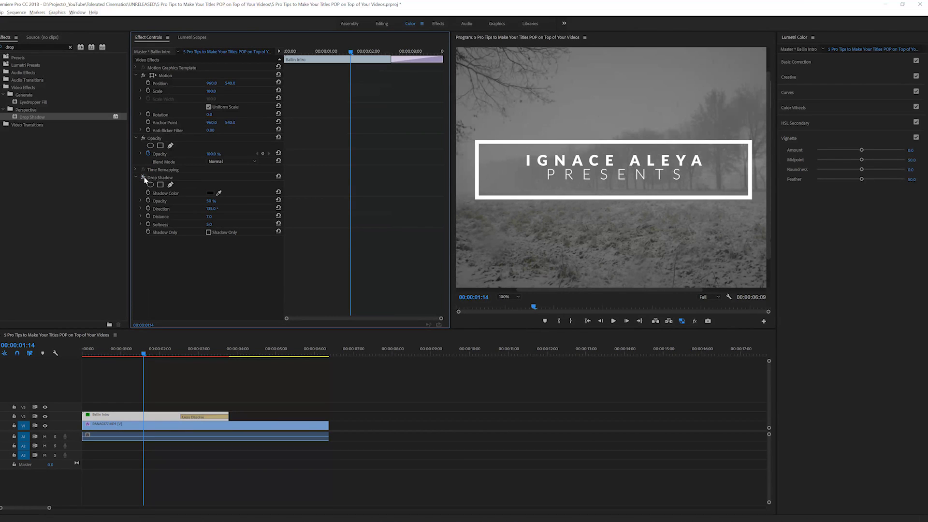
pyautogui.click(144, 177)
pyautogui.click(143, 178)
pyautogui.click(144, 178)
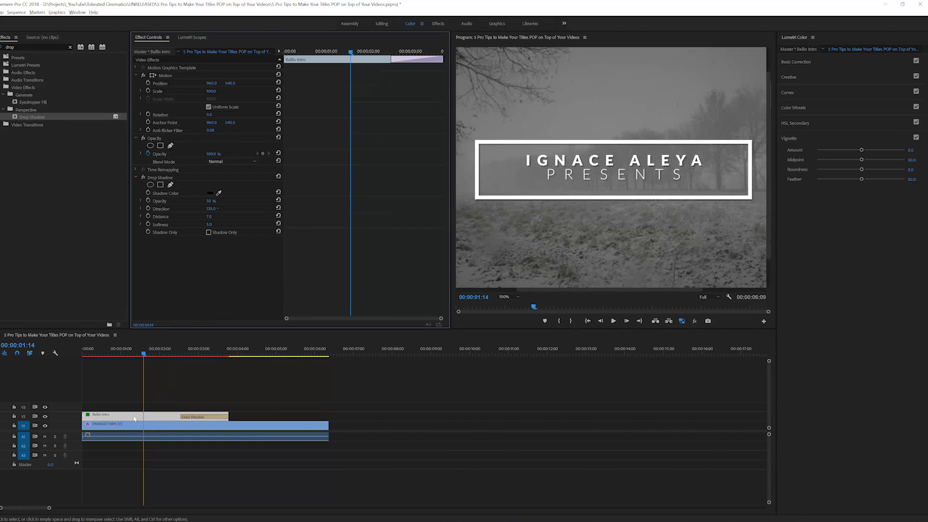
# Move the title clip up to track V3 and delete Lumetri Color from the PANA0277 footage
pyautogui.moveTo(136, 418); pyautogui.dragTo(132, 409)
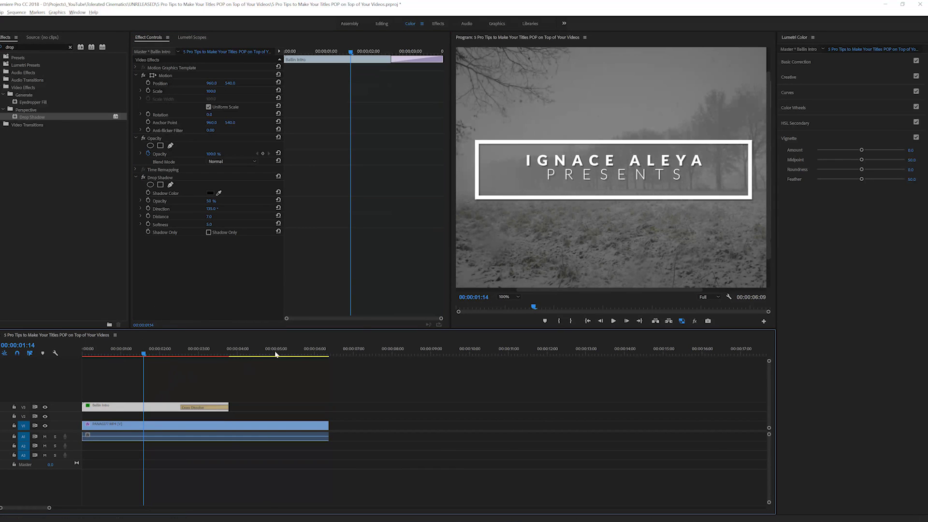
pyautogui.click(502, 307)
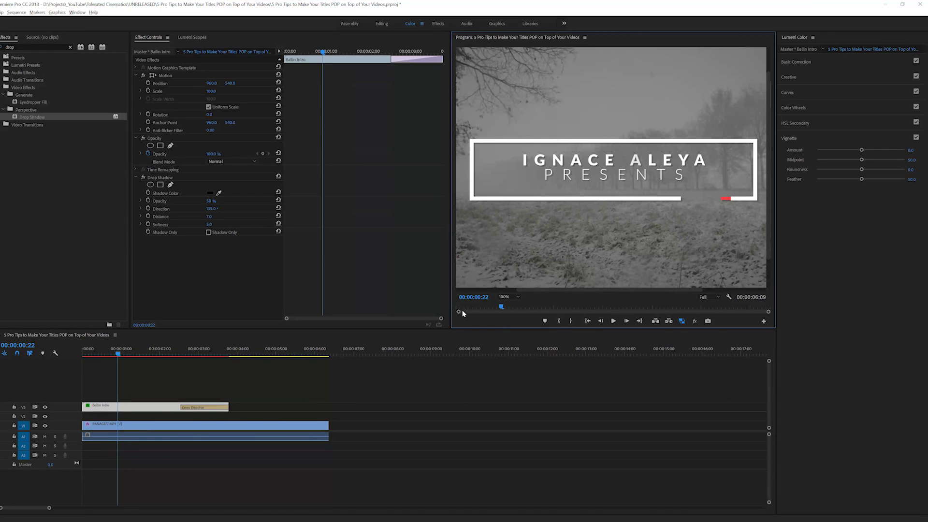
pyautogui.click(139, 436)
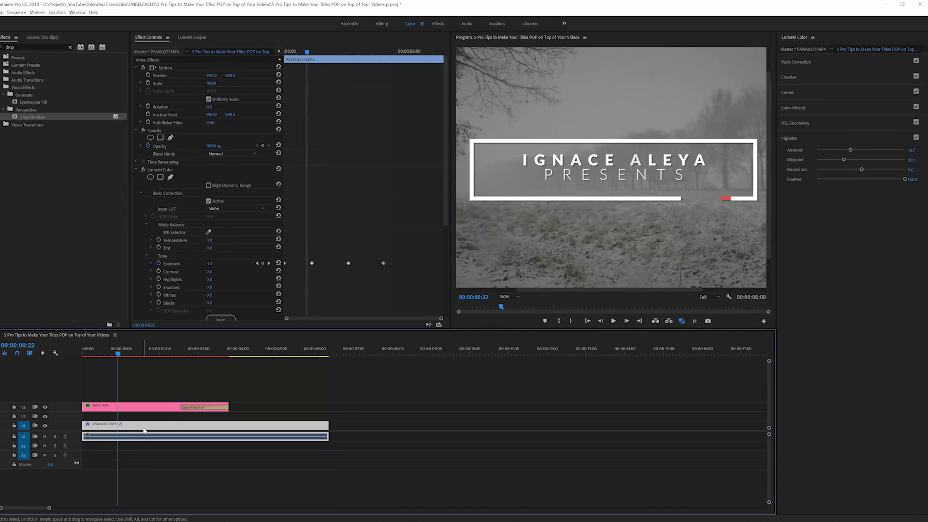
pyautogui.click(164, 170)
pyautogui.press('Delete')
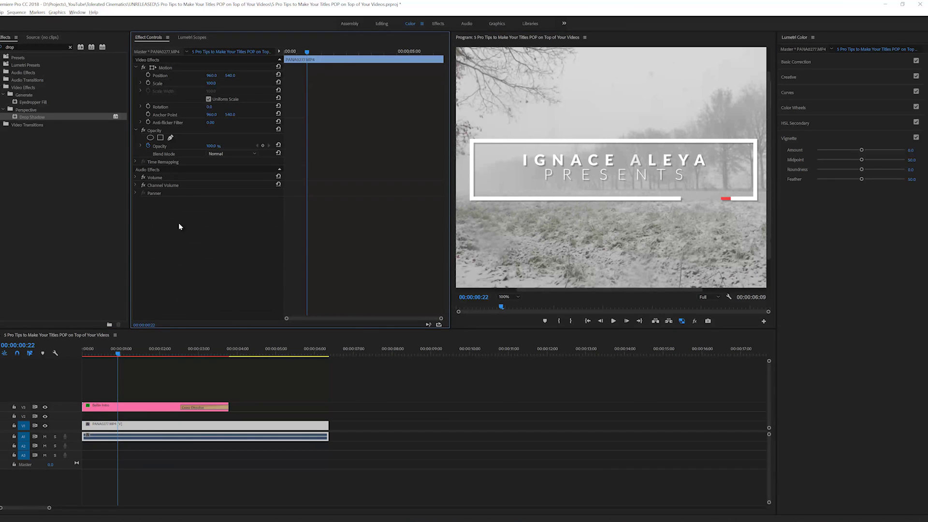
# Set the program monitor zoom to Fit and show the Project panel's media list
pyautogui.click(504, 297)
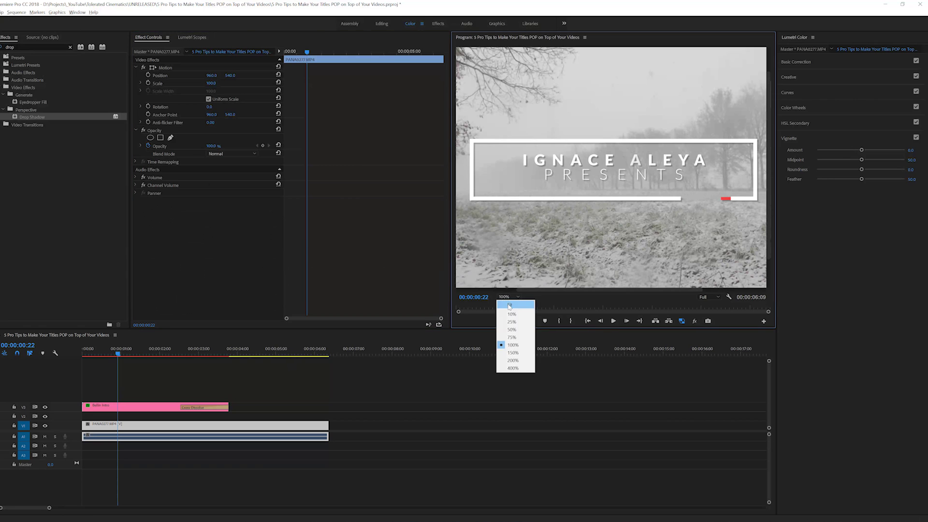
pyautogui.click(503, 303)
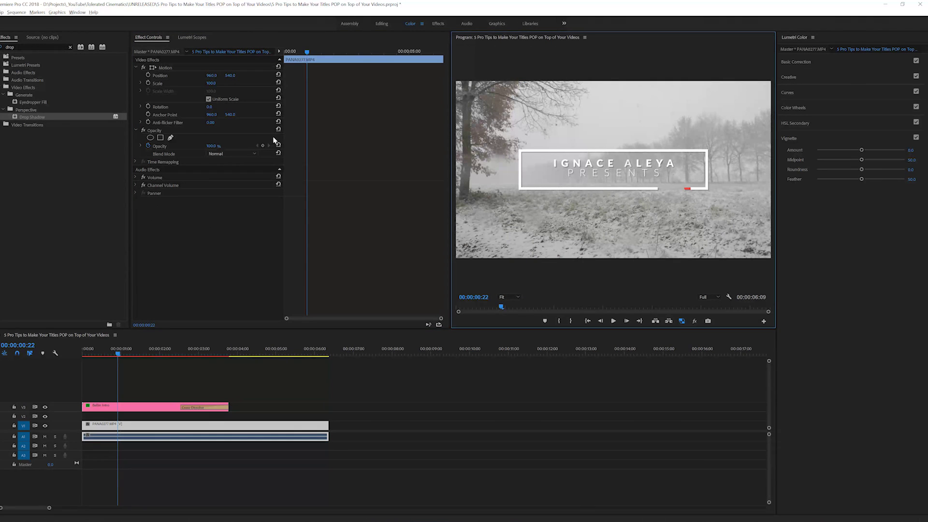
pyautogui.click(38, 37)
# Widen the Project panel and create a new 1920×1080 Color Matte
pyautogui.moveTo(130, 107); pyautogui.dragTo(191, 118)
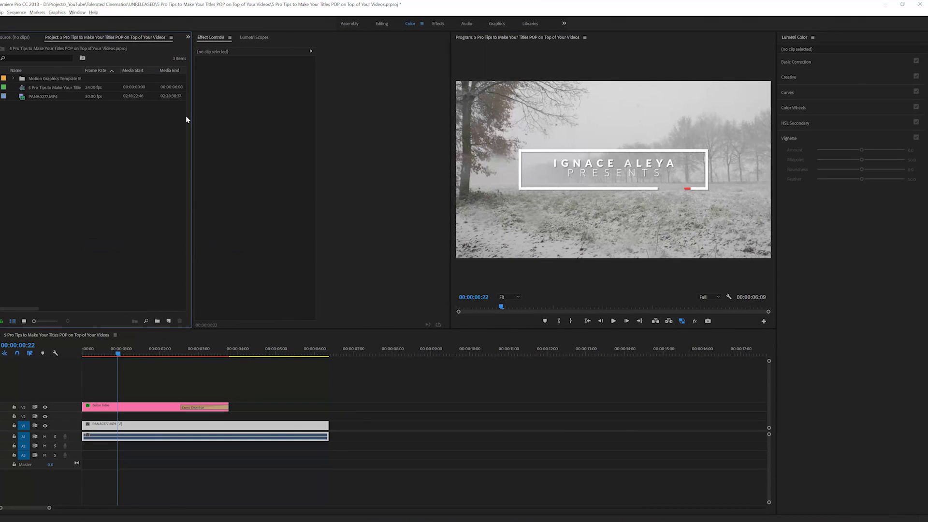
pyautogui.click(169, 321)
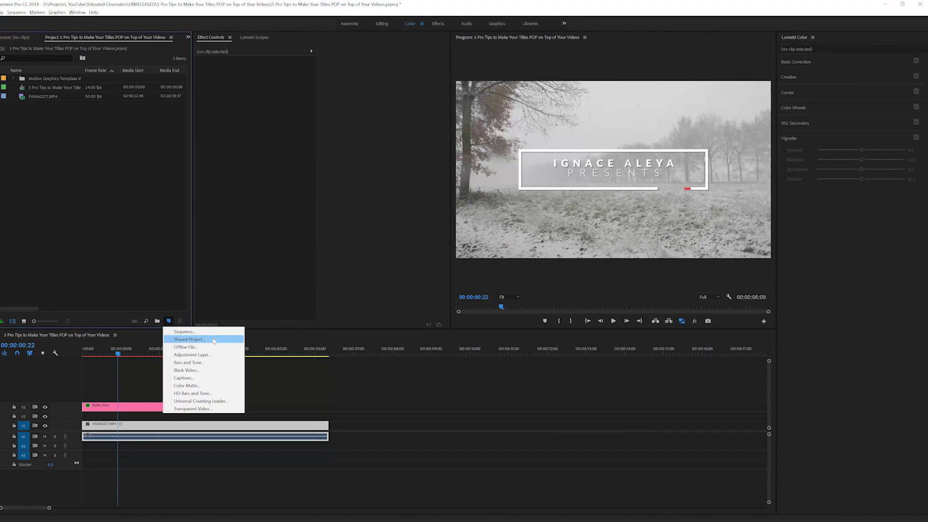
pyautogui.click(196, 386)
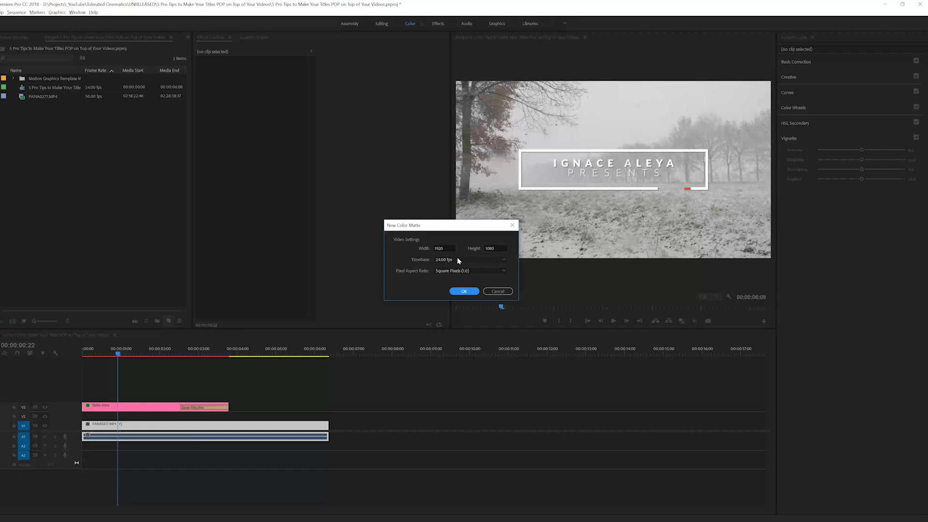
pyautogui.click(464, 291)
# Choose a bright, saturated yellow for the matte and keep the name Color Matte
pyautogui.moveTo(500, 321)
pyautogui.mouseDown()
pyautogui.moveTo(502, 300)
pyautogui.moveTo(503, 310)
pyautogui.moveTo(458, 322)
pyautogui.moveTo(504, 305)
pyautogui.moveTo(463, 327)
pyautogui.moveTo(477, 326)
pyautogui.mouseUp()
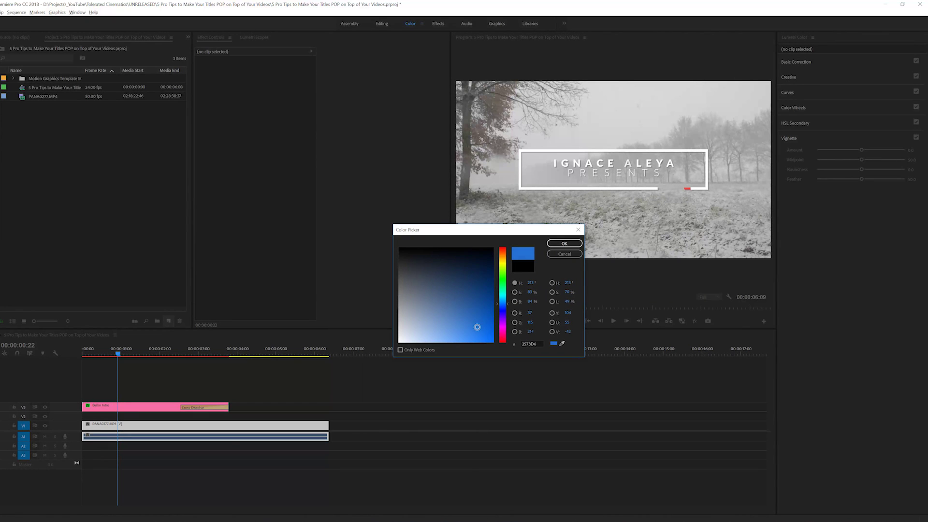
pyautogui.click(502, 259)
pyautogui.moveTo(502, 260); pyautogui.dragTo(504, 264)
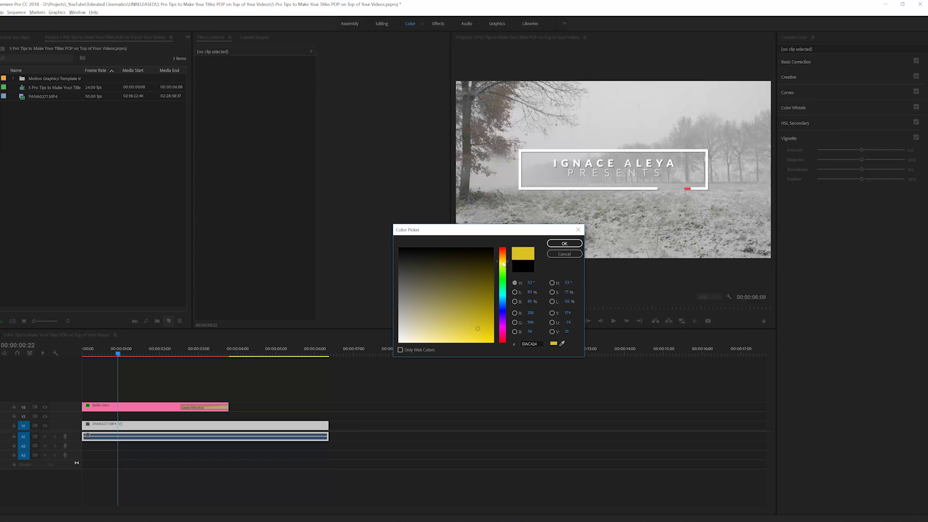
pyautogui.moveTo(481, 329); pyautogui.dragTo(485, 335)
pyautogui.click(558, 244)
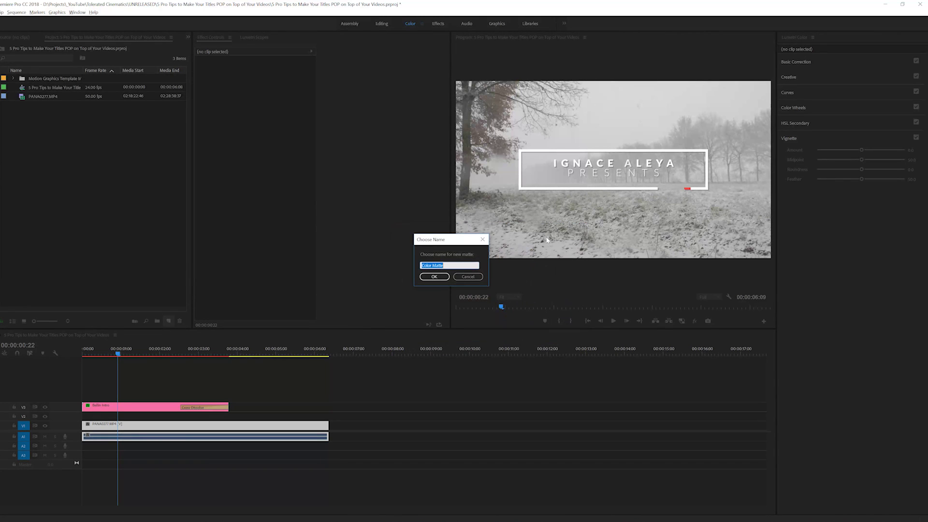
pyautogui.click(442, 278)
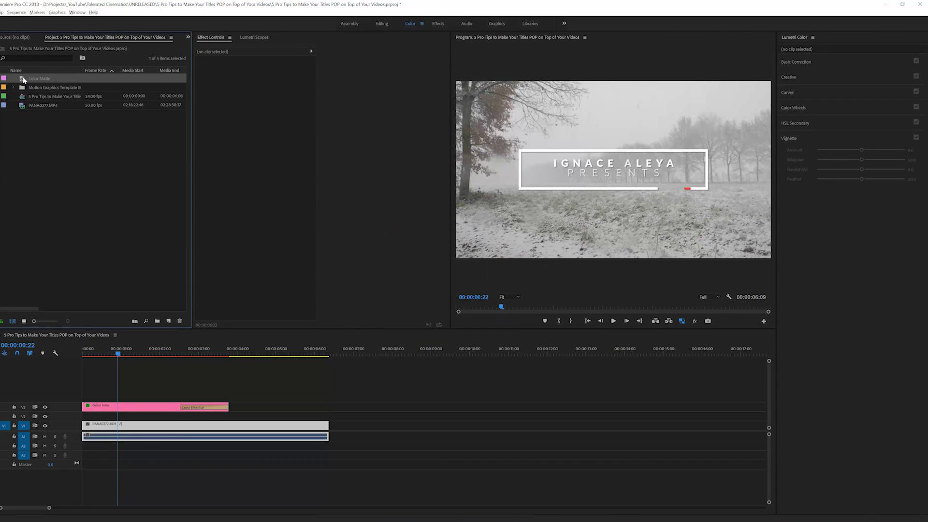
# Place the Color Matte on track V2 and set its Opacity blend mode to Color
pyautogui.moveTo(165, 315); pyautogui.dragTo(143, 420)
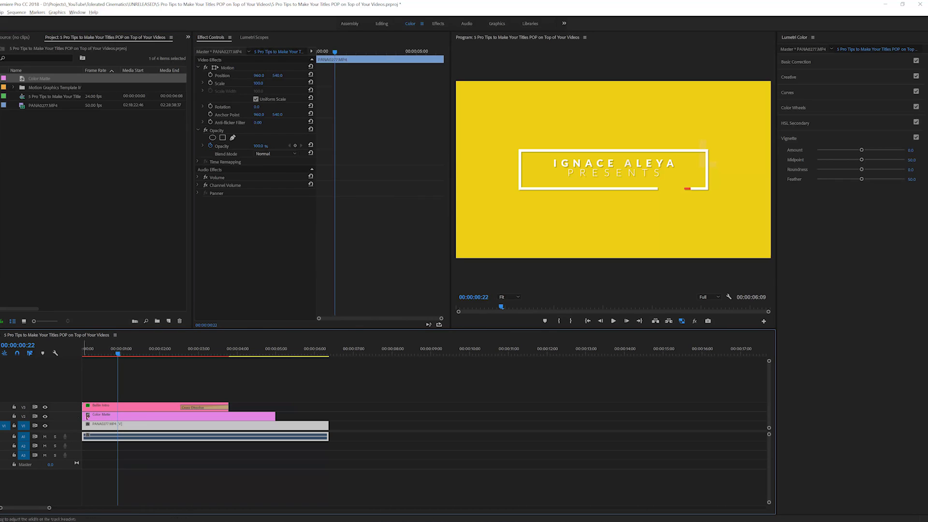
pyautogui.click(143, 420)
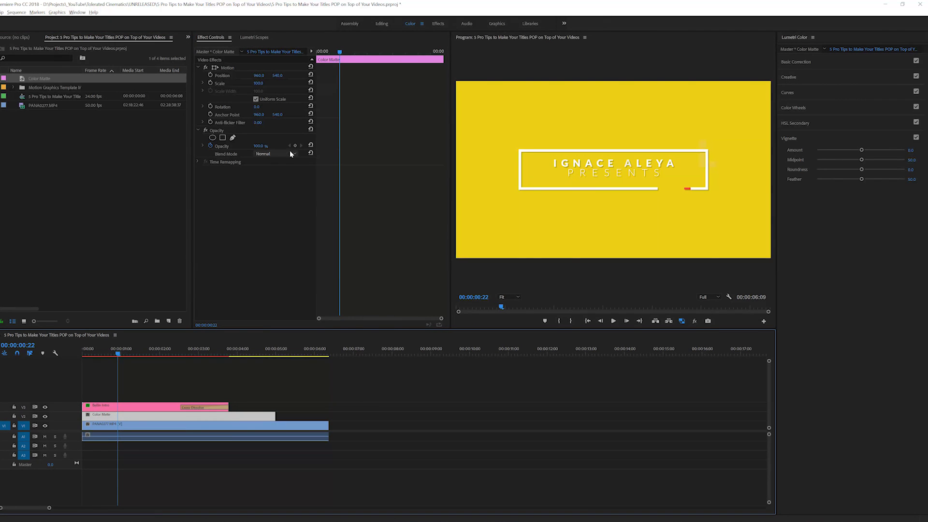
pyautogui.click(257, 154)
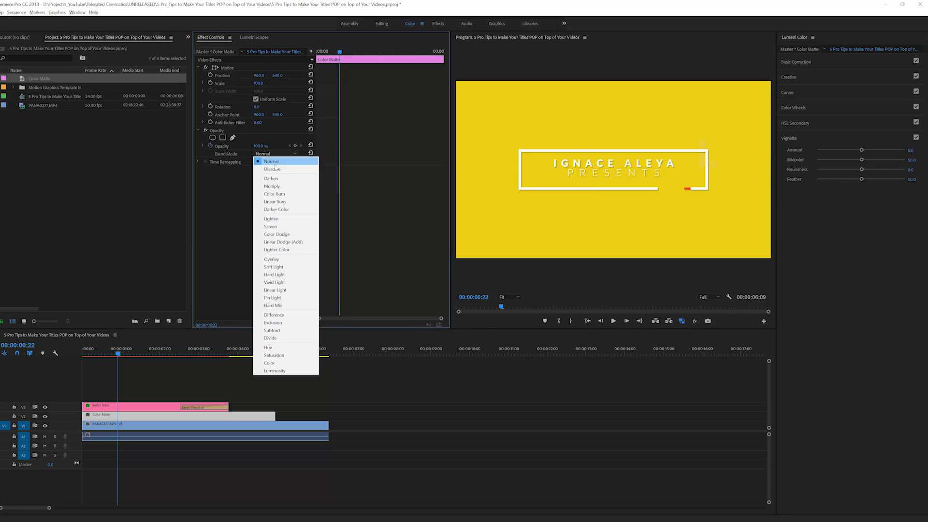
pyautogui.click(283, 363)
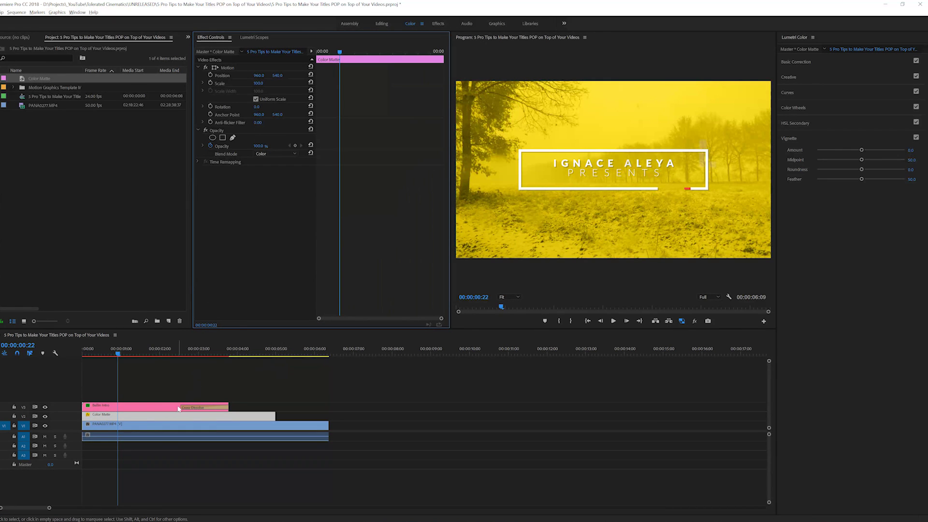
# Recolour the Color Matte to orange-gold, then to cyan
pyautogui.doubleClick(22, 80)
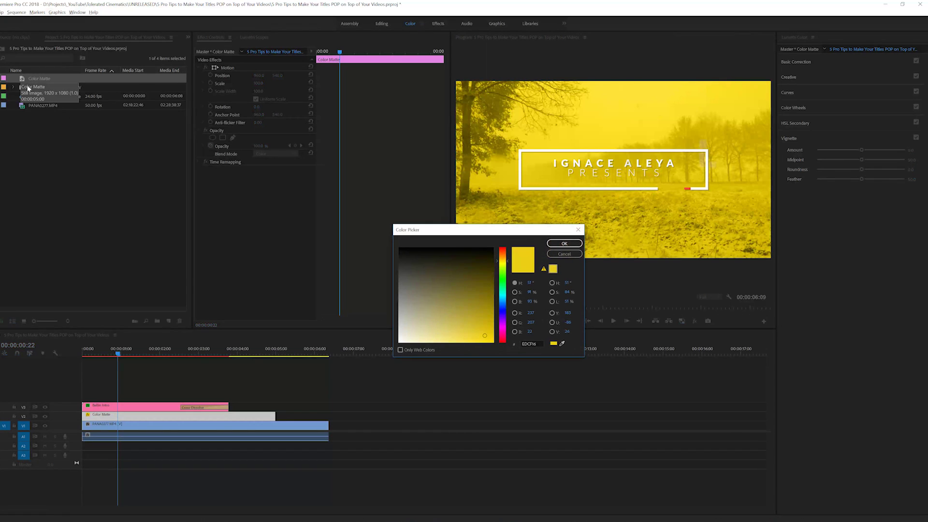
pyautogui.click(479, 325)
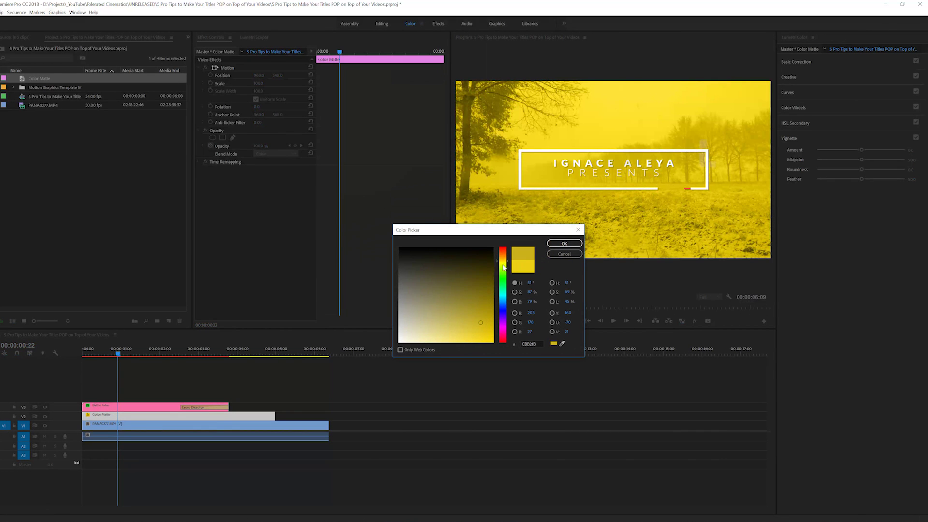
pyautogui.moveTo(502, 269); pyautogui.dragTo(504, 262)
pyautogui.click(474, 325)
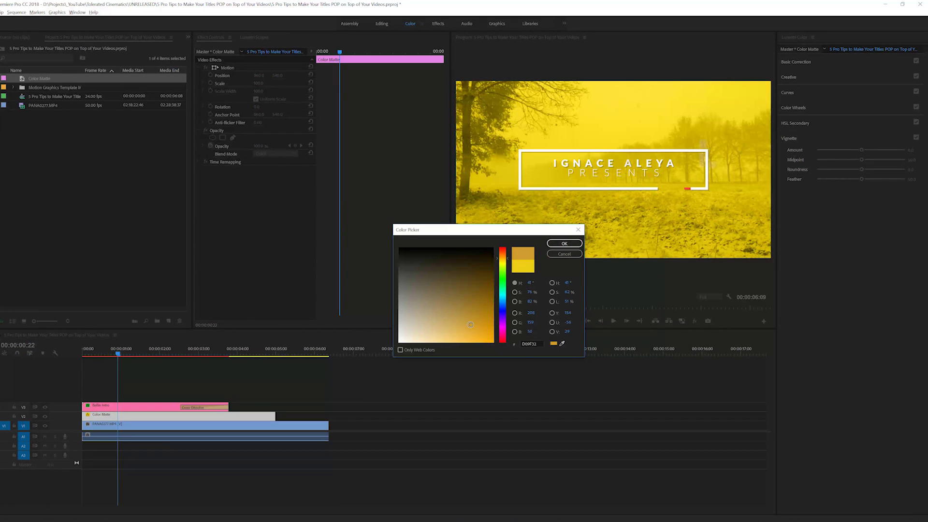
pyautogui.click(564, 243)
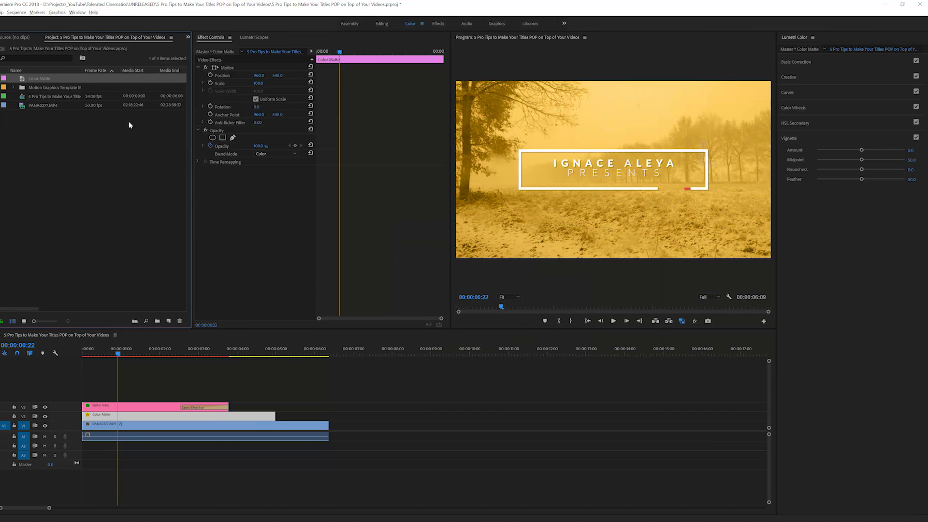
pyautogui.doubleClick(25, 78)
pyautogui.click(503, 297)
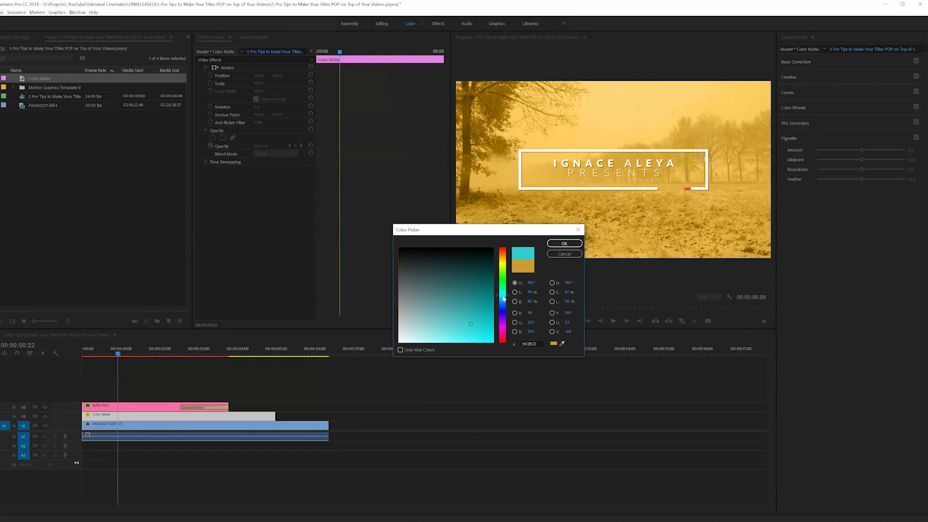
pyautogui.click(560, 245)
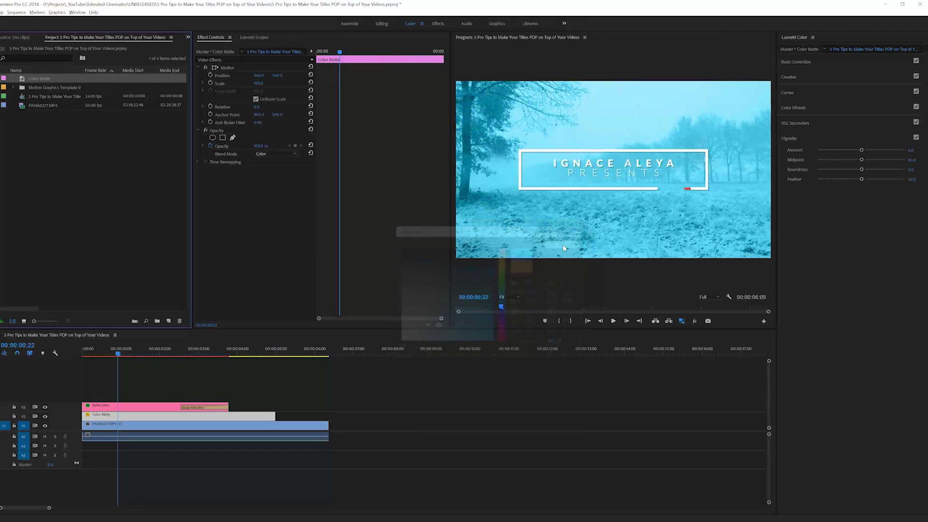
pyautogui.keyDown('shift'); pyautogui.click(94, 418); pyautogui.keyUp('shift')
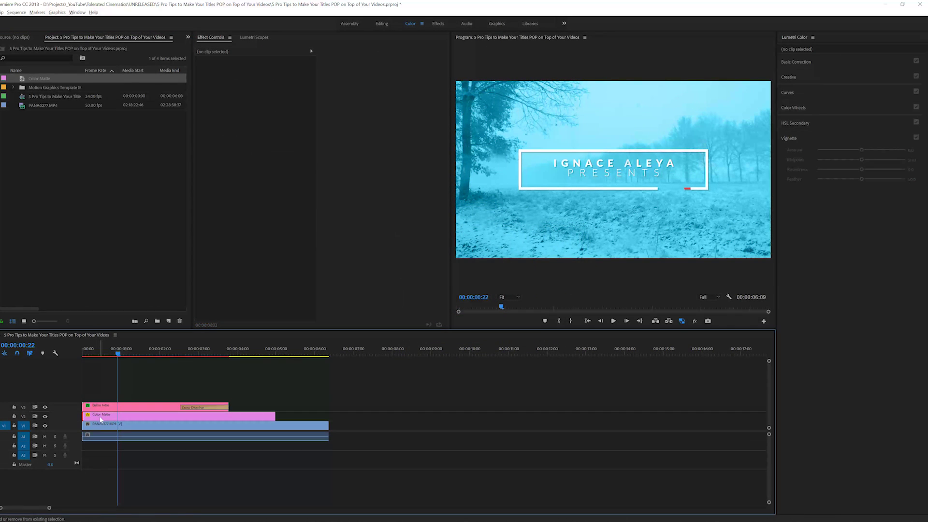
# Add a Cross Dissolve to both the start and end of the Color Matte clip
pyautogui.click(188, 39)
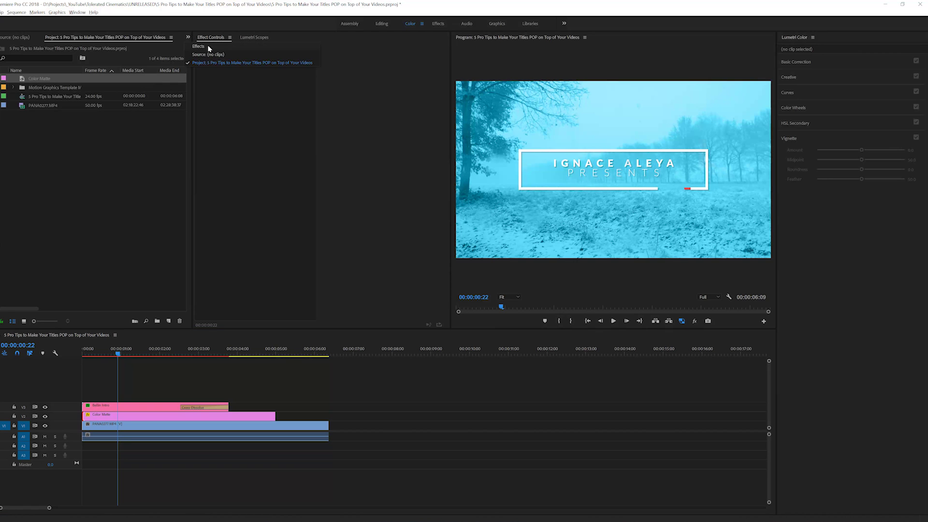
pyautogui.click(199, 46)
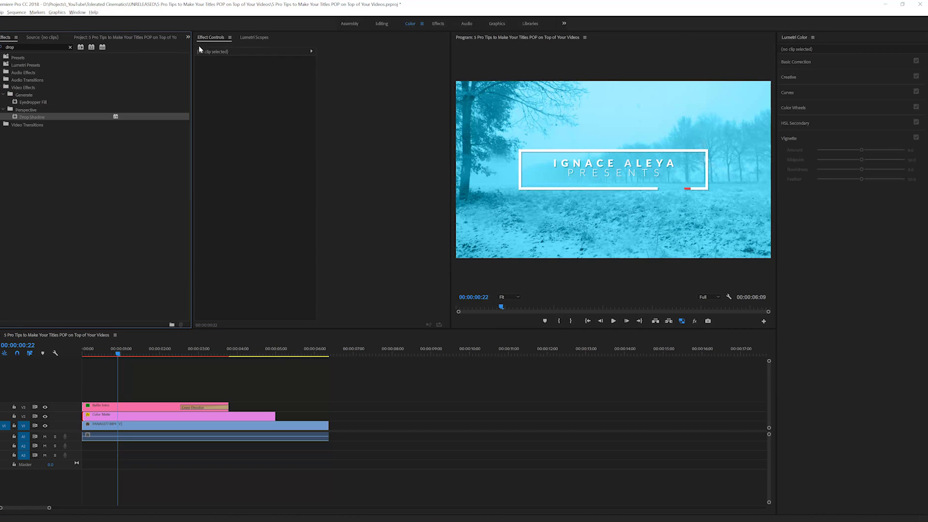
pyautogui.click(71, 48)
pyautogui.click(3, 95)
pyautogui.click(3, 109)
pyautogui.moveTo(32, 124); pyautogui.dragTo(92, 417)
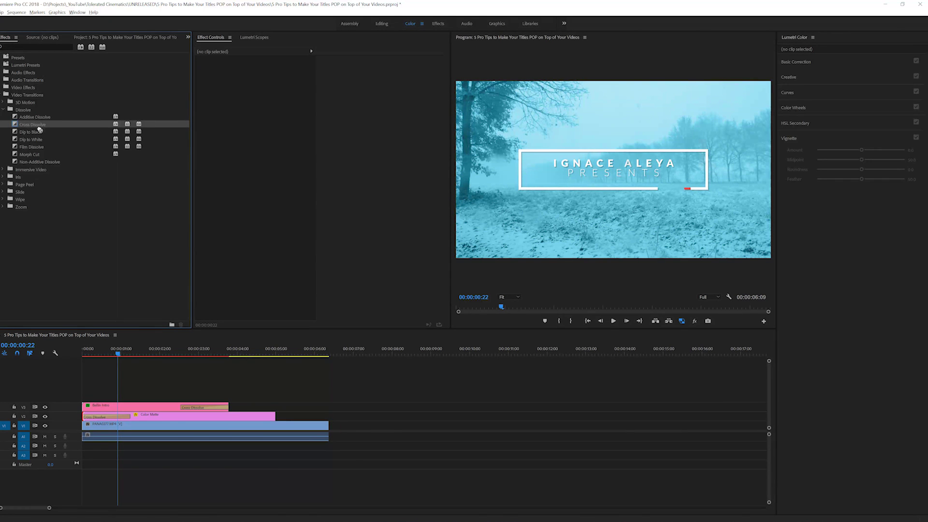
pyautogui.moveTo(39, 129); pyautogui.dragTo(271, 419)
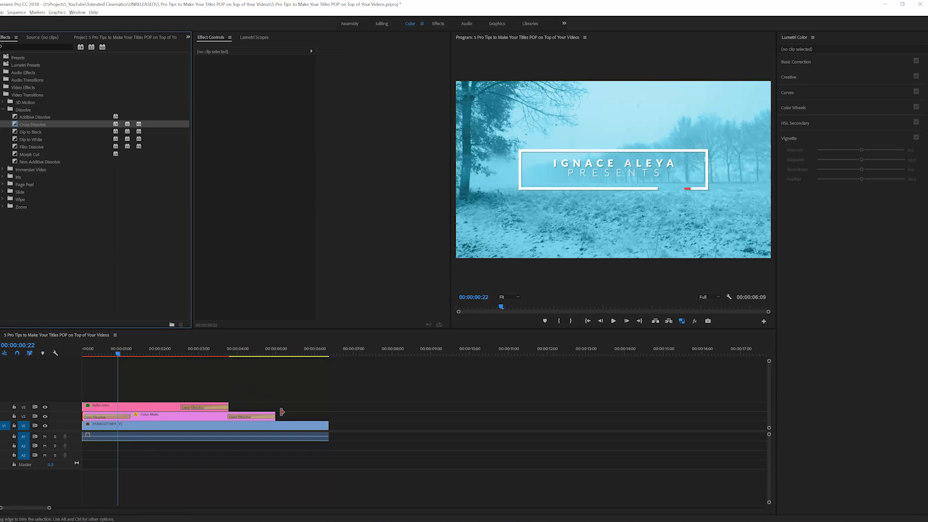
# Trim the matte to end with the title and preview the fades from the start
pyautogui.moveTo(271, 414); pyautogui.dragTo(229, 415)
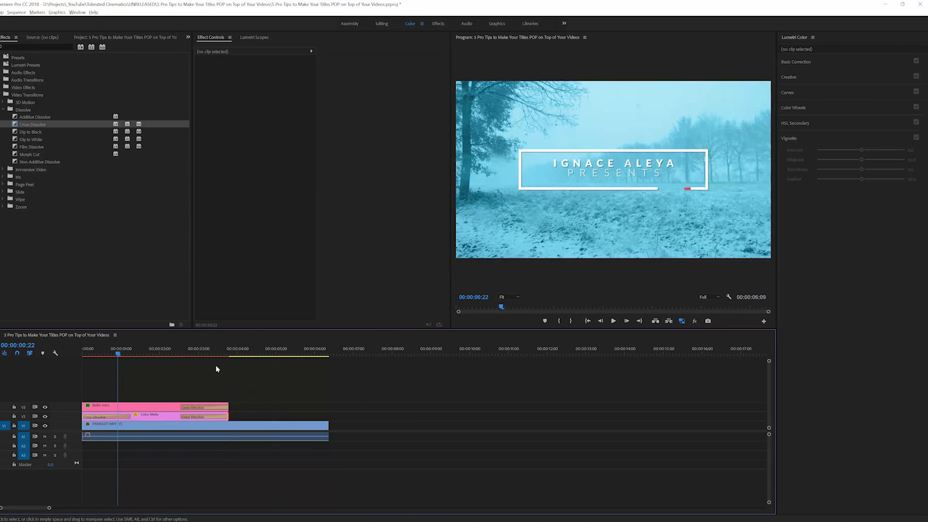
pyautogui.click(160, 425)
pyautogui.press('Home')
pyautogui.press('space')
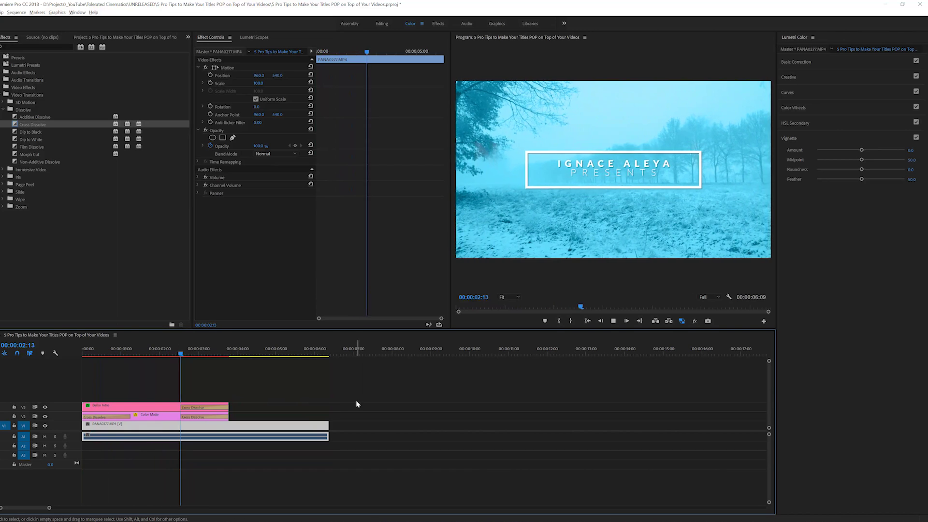
pyautogui.moveTo(224, 356); pyautogui.dragTo(154, 356)
# Change the Color Matte's colour from cyan to red (CD3131)
pyautogui.click(155, 415)
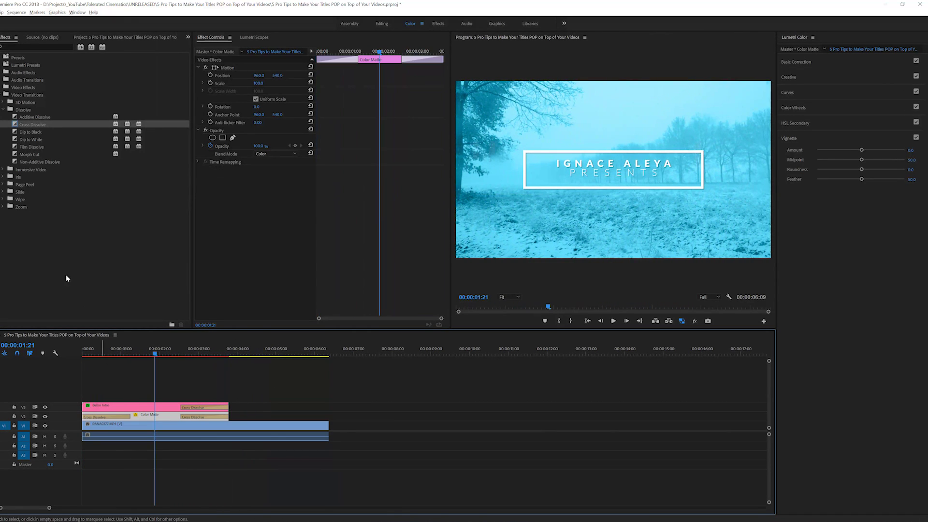
pyautogui.click(82, 38)
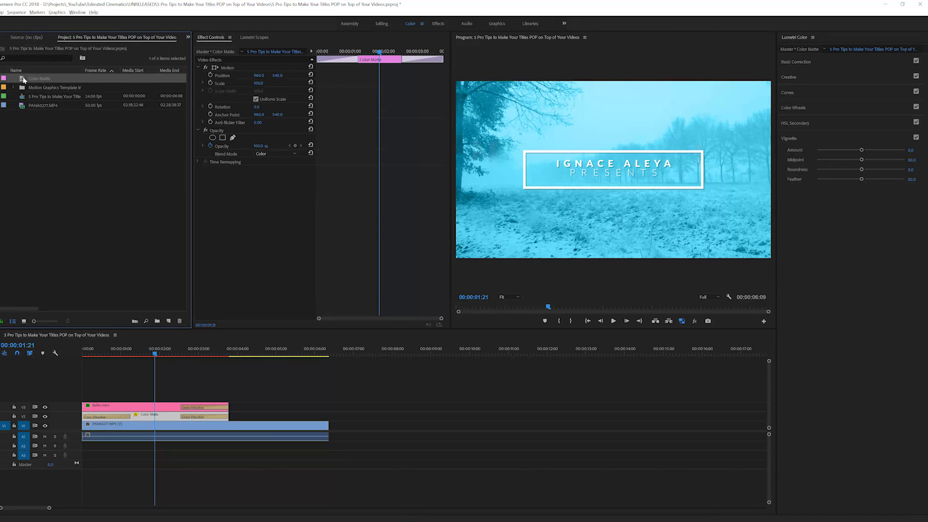
pyautogui.doubleClick(39, 79)
pyautogui.moveTo(501, 271); pyautogui.dragTo(506, 238)
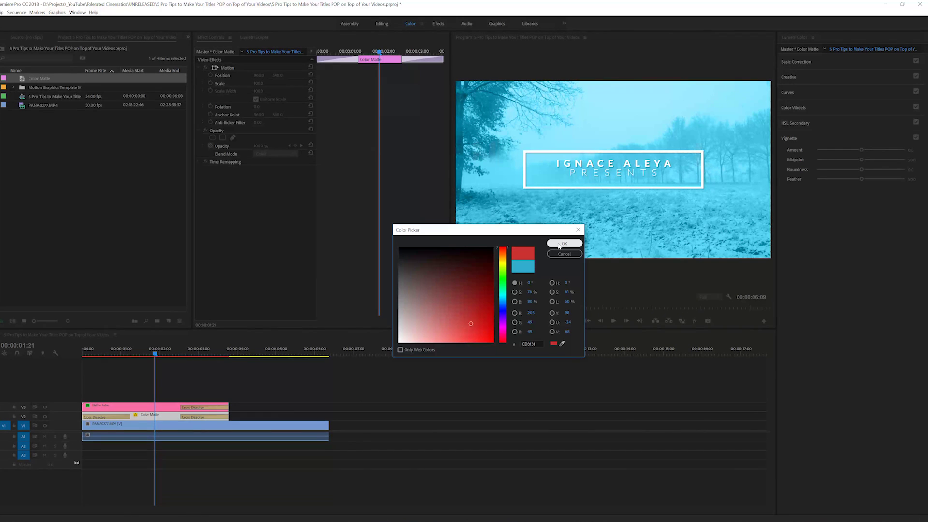
pyautogui.click(562, 243)
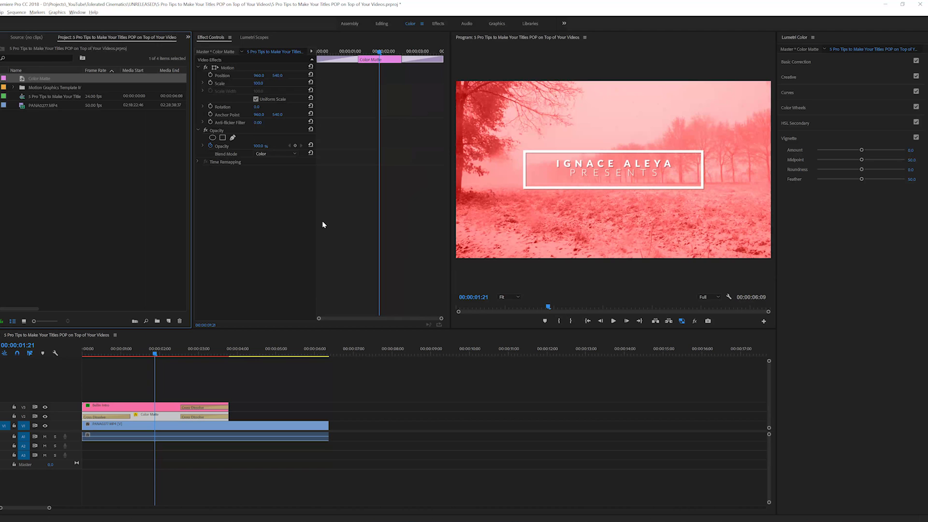
pyautogui.click(223, 130)
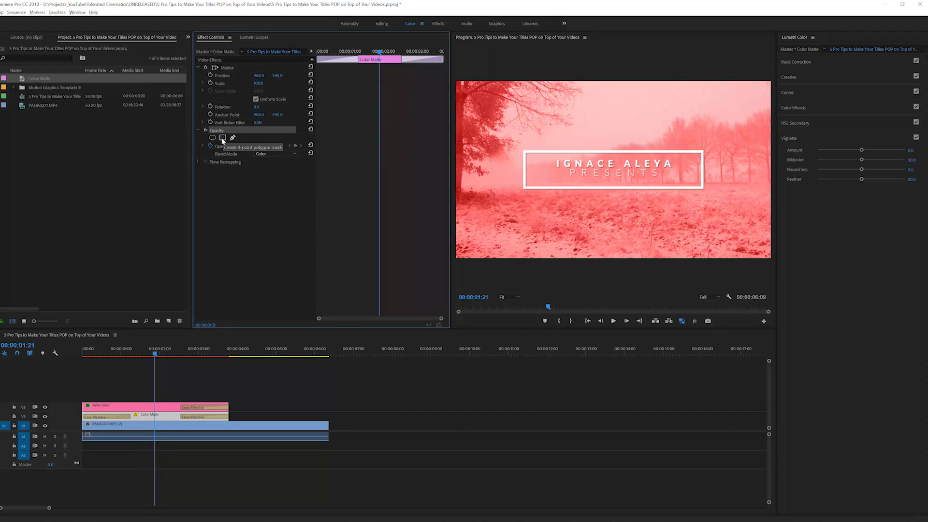
# Add a rectangle opacity mask with 0 feather, stretched past both frame edges into a band
pyautogui.click(223, 138)
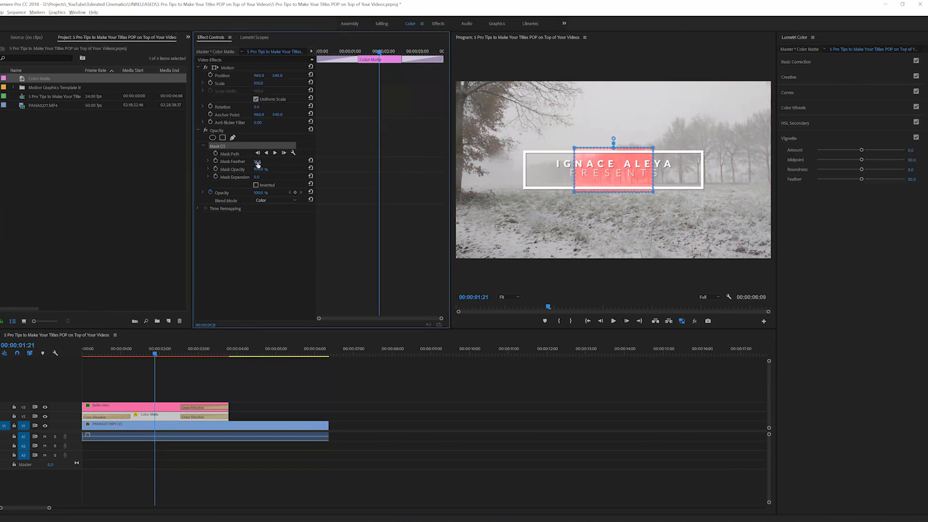
pyautogui.moveTo(258, 164); pyautogui.dragTo(248, 163)
pyautogui.click(576, 146)
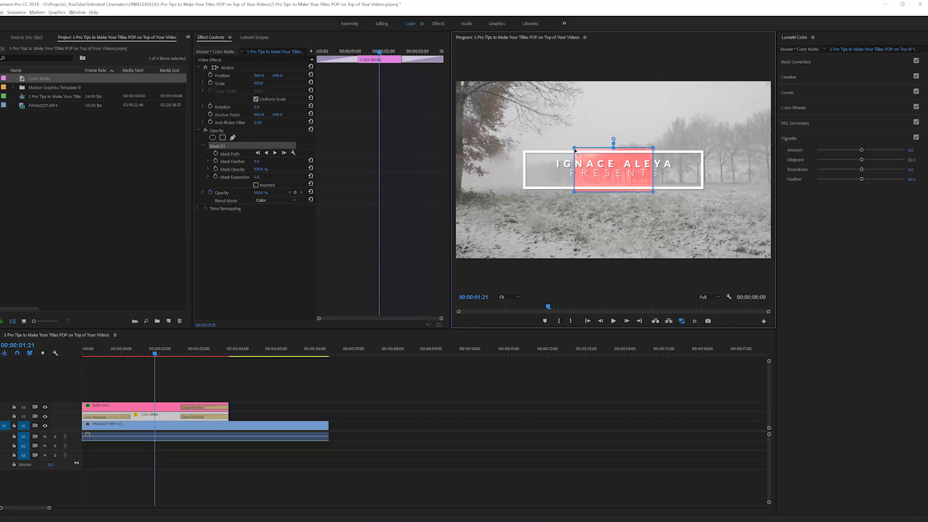
pyautogui.moveTo(565, 194); pyautogui.dragTo(428, 200)
pyautogui.moveTo(653, 192); pyautogui.dragTo(798, 195)
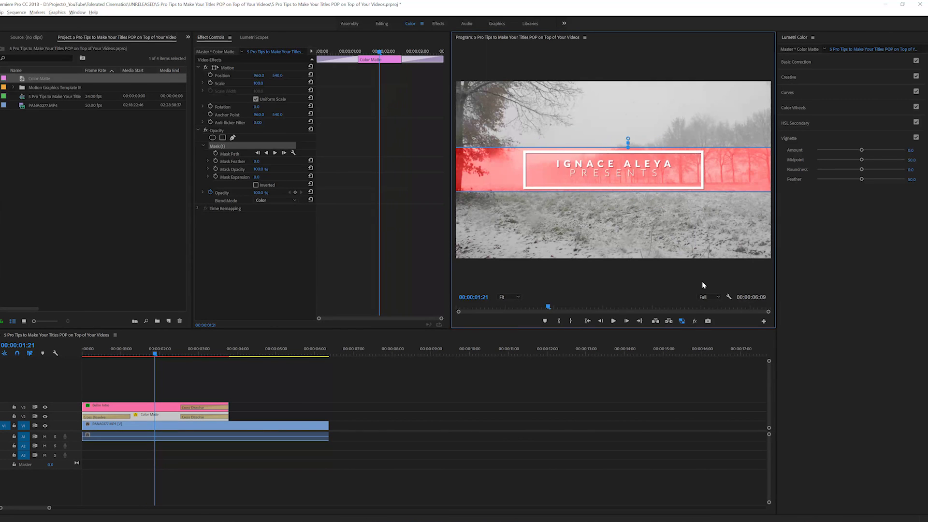
pyautogui.click(580, 389)
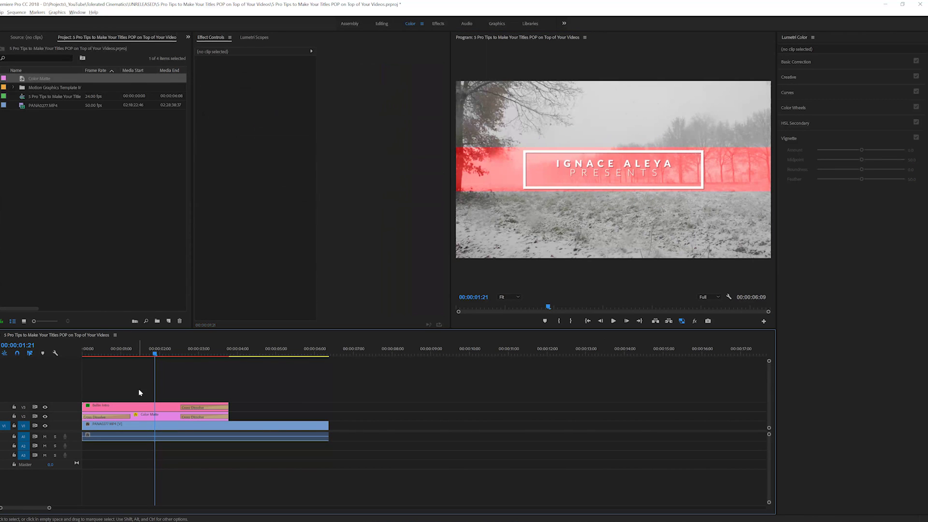
pyautogui.click(146, 407)
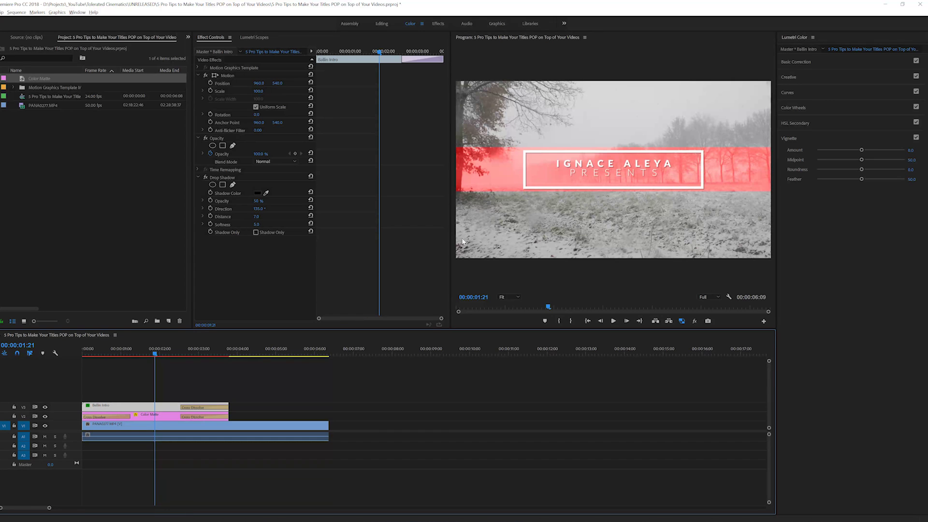
# Scrub and play the sequence from the start to preview the title animation
pyautogui.moveTo(87, 356); pyautogui.dragTo(161, 358)
pyautogui.press('Home')
pyautogui.press('space')
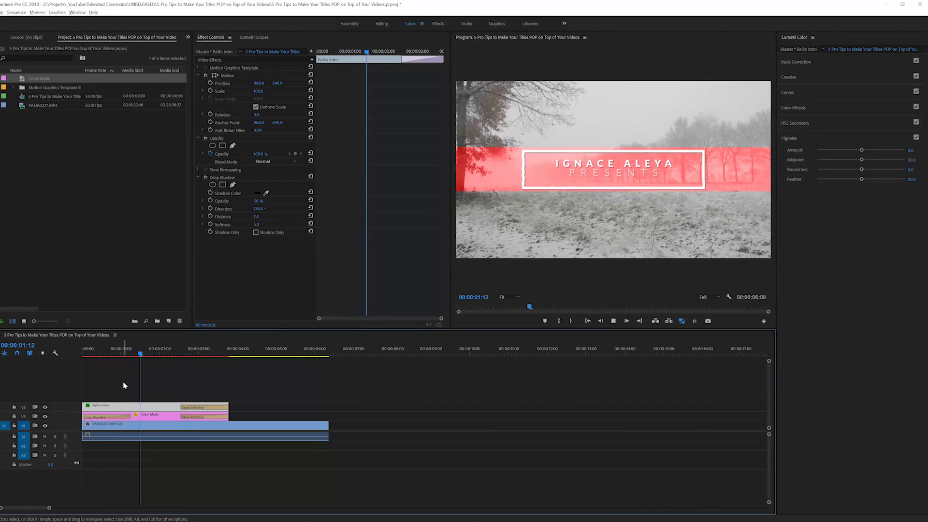
pyautogui.press('space')
# Keyframe the matte's Mask Expansion from the clip start to about one second, then preview
pyautogui.click(160, 416)
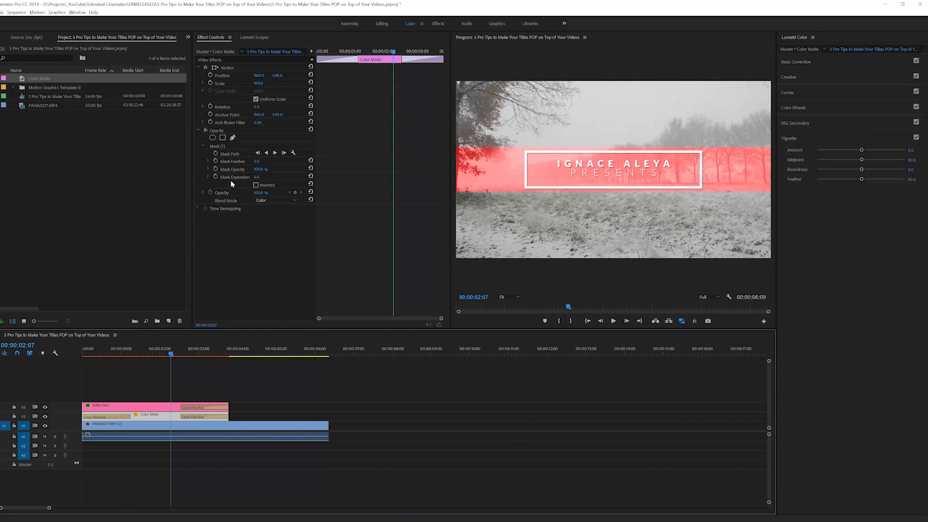
pyautogui.click(256, 177)
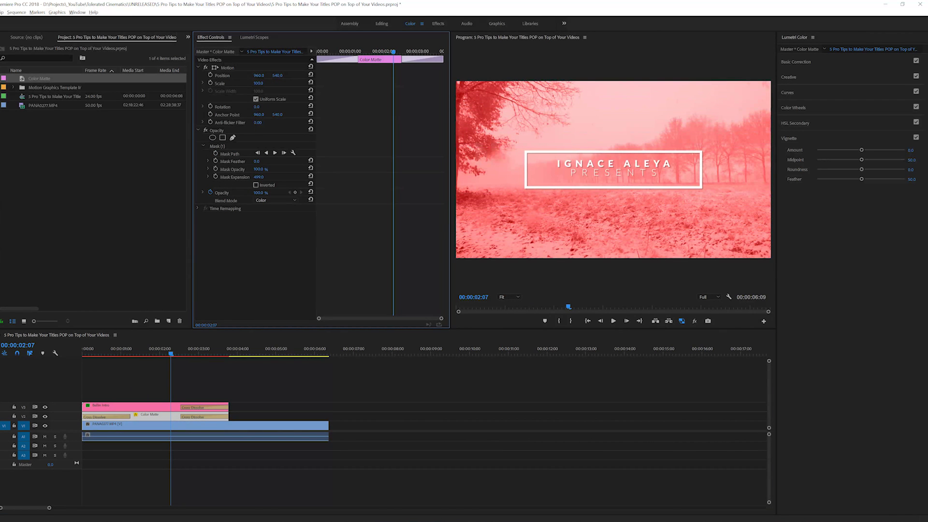
pyautogui.moveTo(257, 177); pyautogui.dragTo(329, 177)
pyautogui.click(216, 177)
pyautogui.moveTo(394, 180); pyautogui.dragTo(310, 187)
pyautogui.moveTo(395, 179); pyautogui.dragTo(355, 180)
pyautogui.moveTo(116, 349); pyautogui.dragTo(73, 352)
pyautogui.press('space')
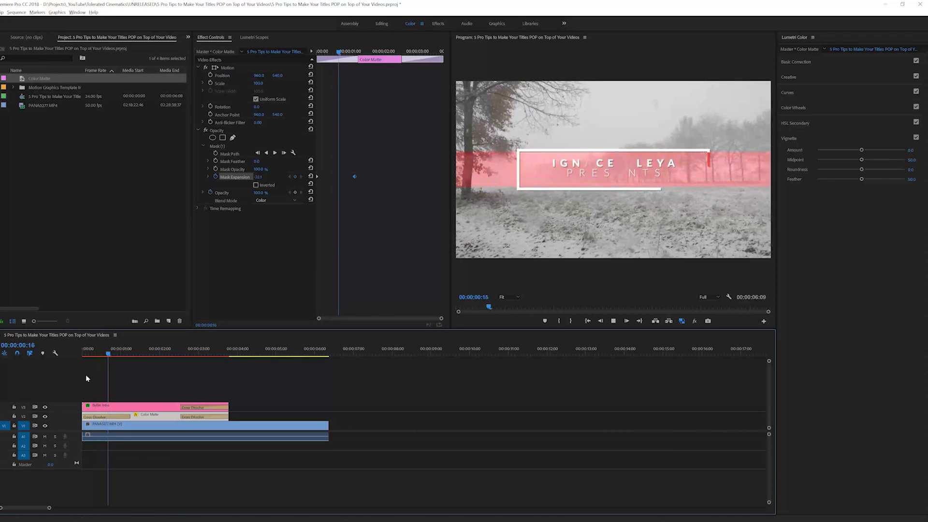
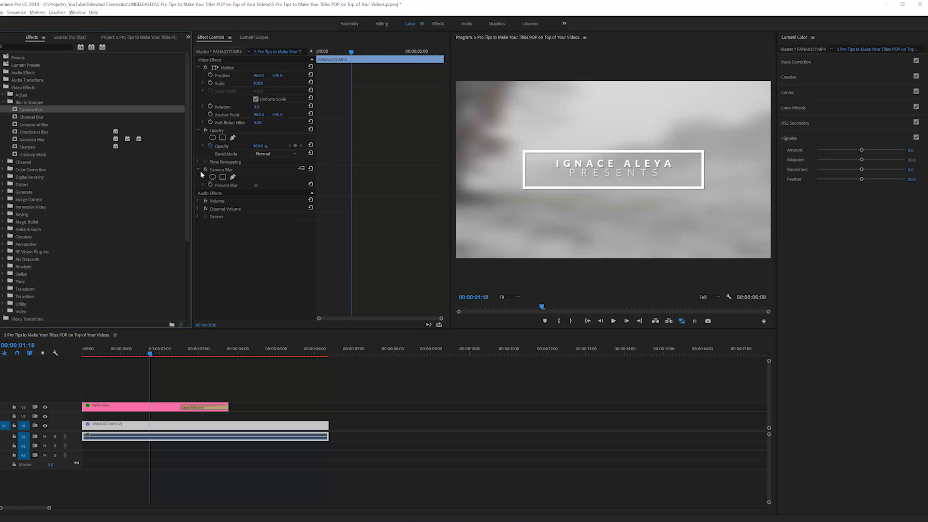
# Switch the snowy clip's Camera Blur off to compare the sharp footage
pyautogui.click(205, 170)
# Re-enable the Camera Blur and keyframe Percent Blur at 0 at the sequence start
pyautogui.click(205, 169)
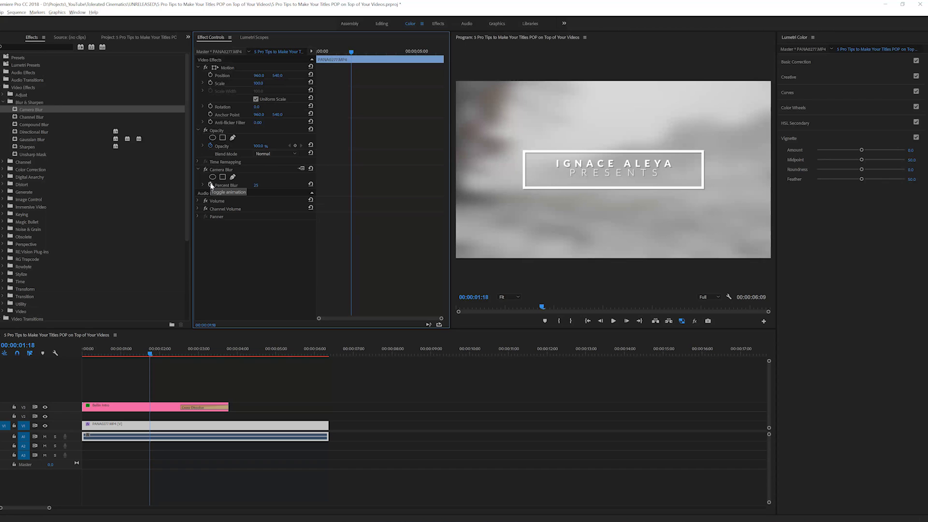
pyautogui.moveTo(127, 354); pyautogui.dragTo(122, 360)
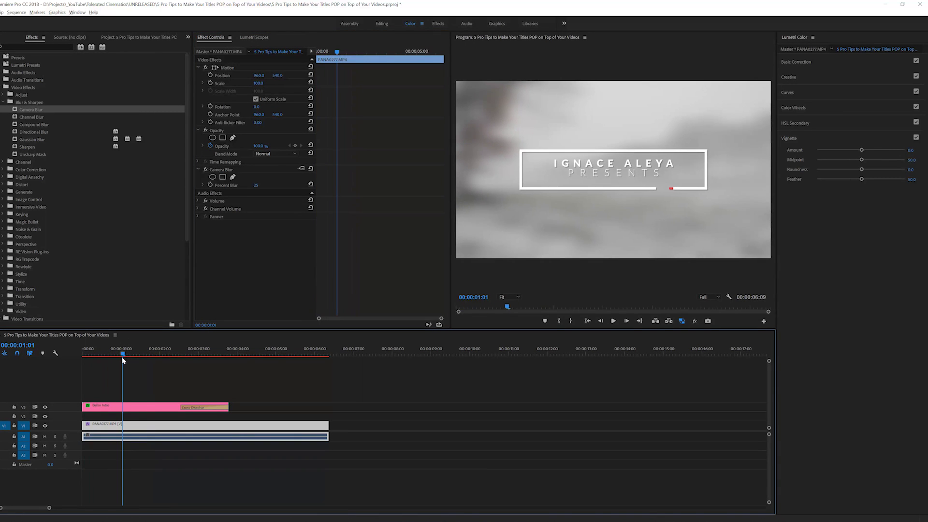
pyautogui.click(211, 186)
pyautogui.press('Home')
pyautogui.click(256, 185)
pyautogui.write('0')
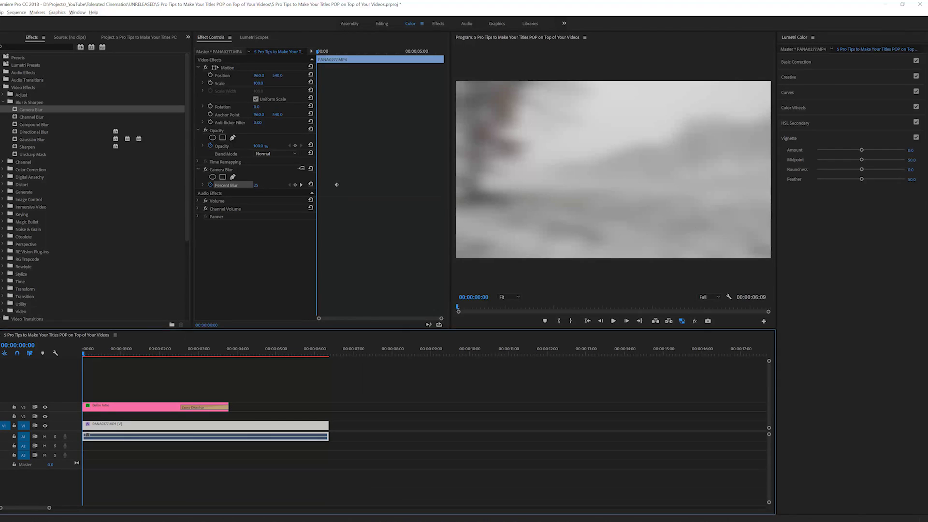
pyautogui.press('Return')
# Add Percent Blur keyframes holding 25 at 00:00:02:16 and returning to 0 near three seconds
pyautogui.click(179, 354)
pyautogui.moveTo(180, 354); pyautogui.dragTo(185, 354)
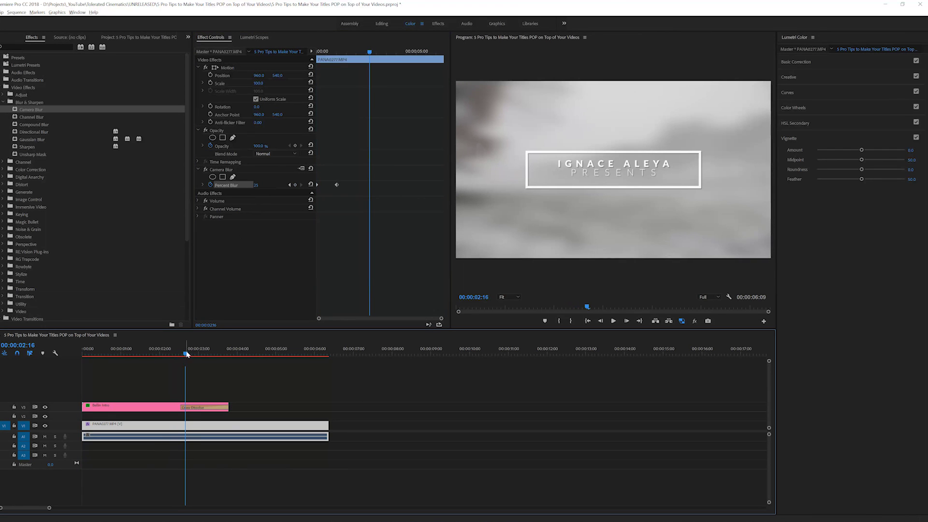
pyautogui.click(295, 185)
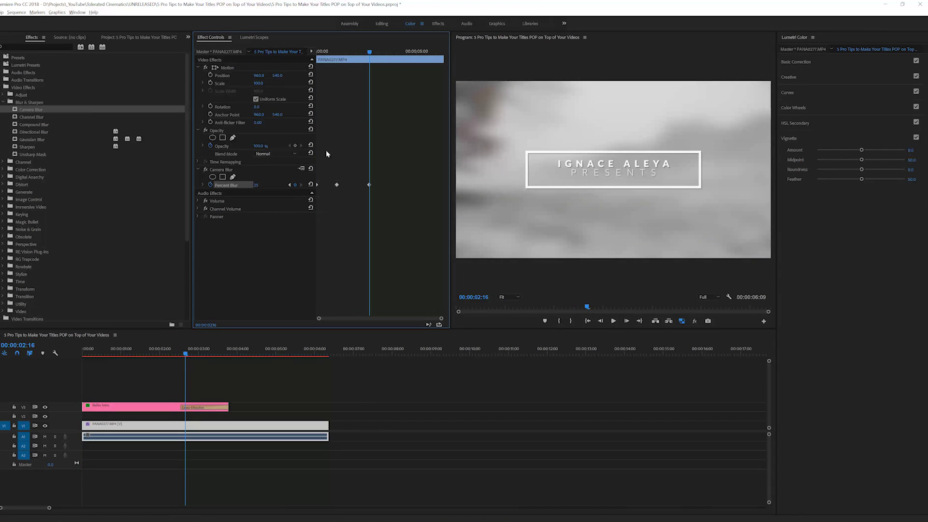
pyautogui.moveTo(372, 52); pyautogui.dragTo(405, 53)
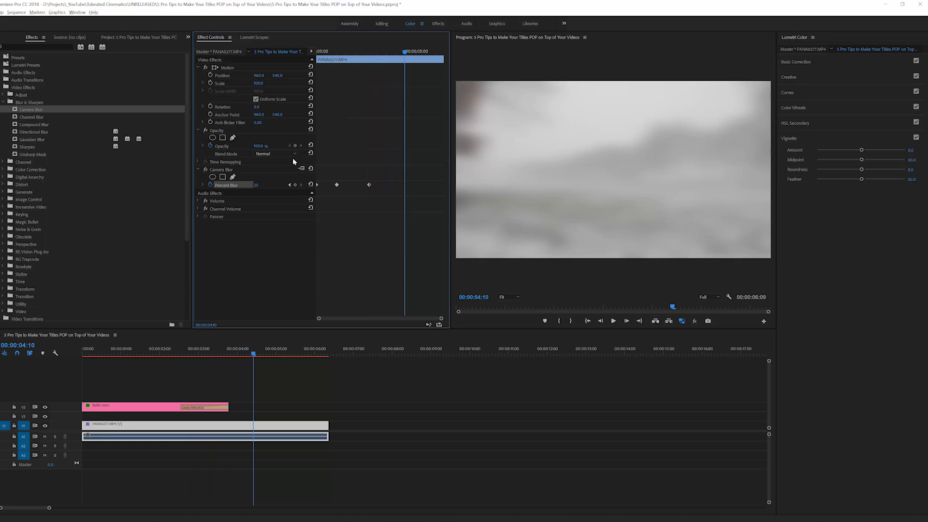
pyautogui.press('Return')
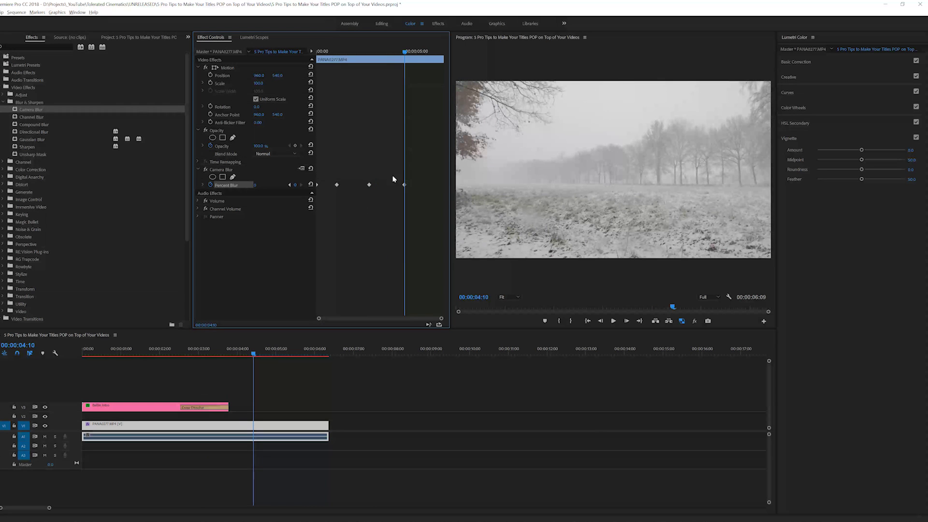
pyautogui.click(398, 186)
# Play back the blur ramp, then select PANA0277 and switch its Camera Blur off
pyautogui.click(228, 353)
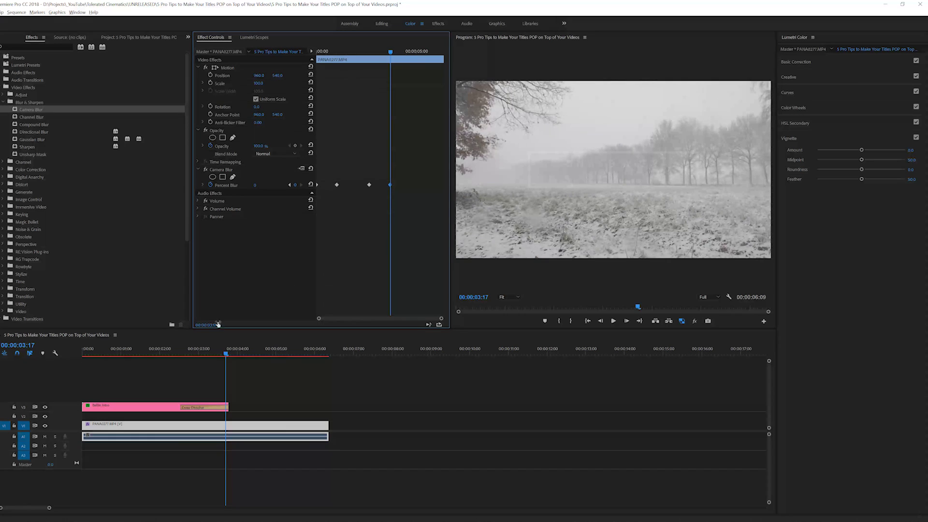
pyautogui.press('Home')
pyautogui.press('space')
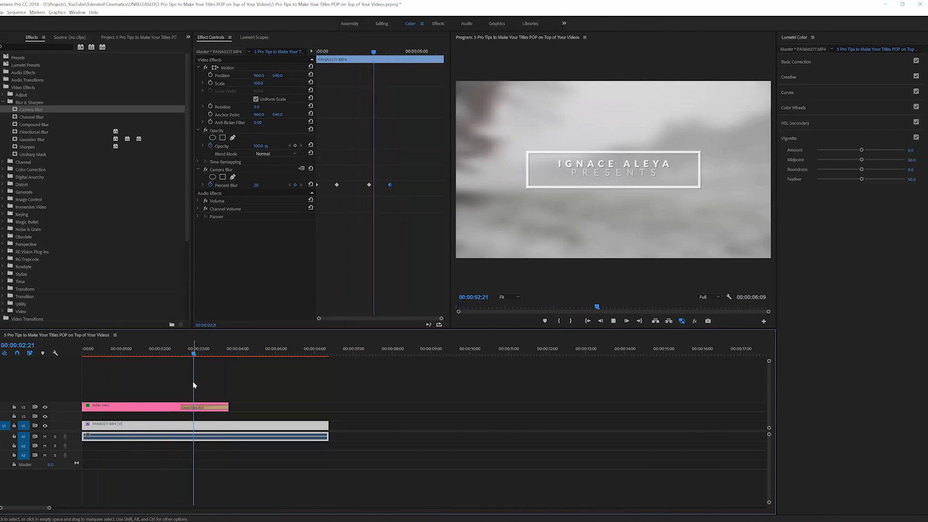
pyautogui.press('space')
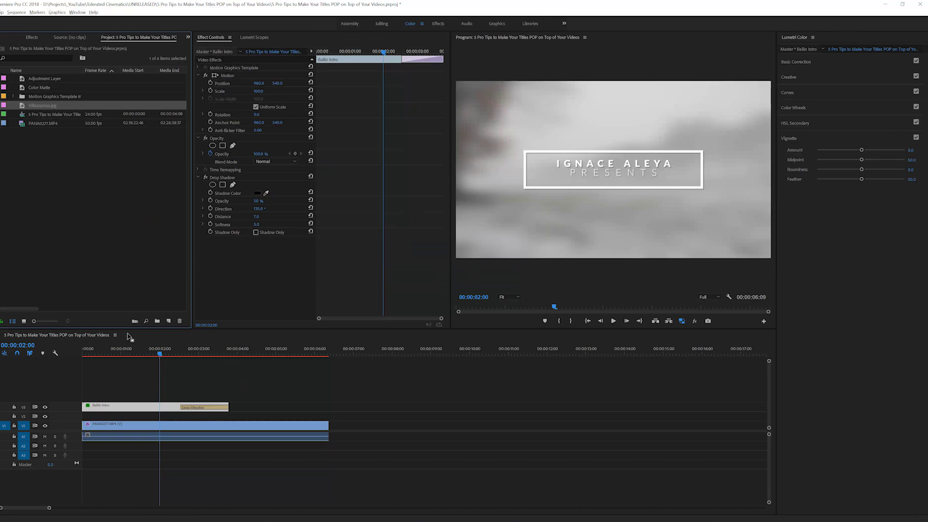
pyautogui.click(121, 349)
pyautogui.click(134, 447)
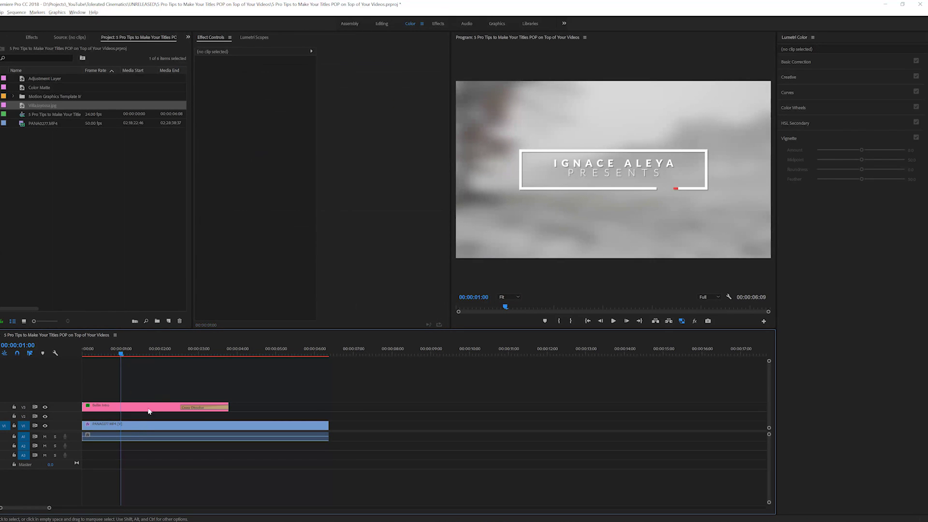
pyautogui.click(132, 428)
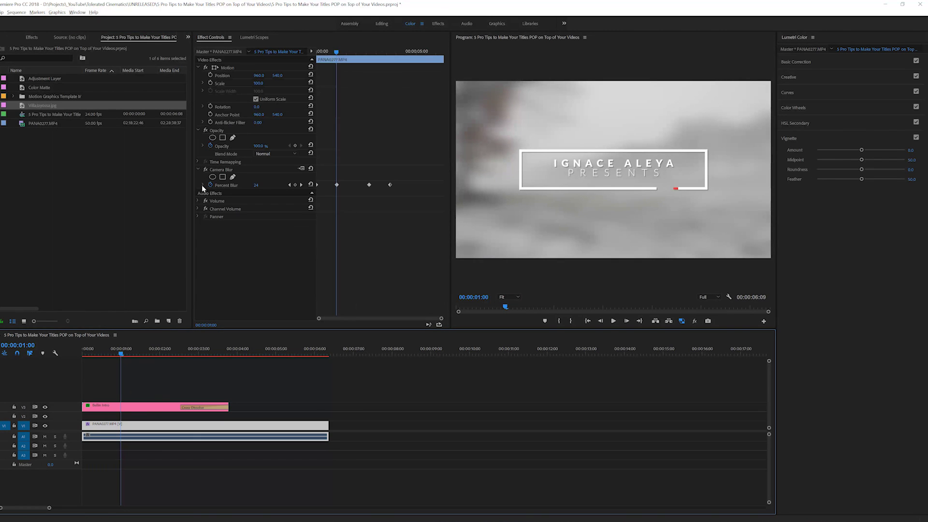
pyautogui.click(205, 170)
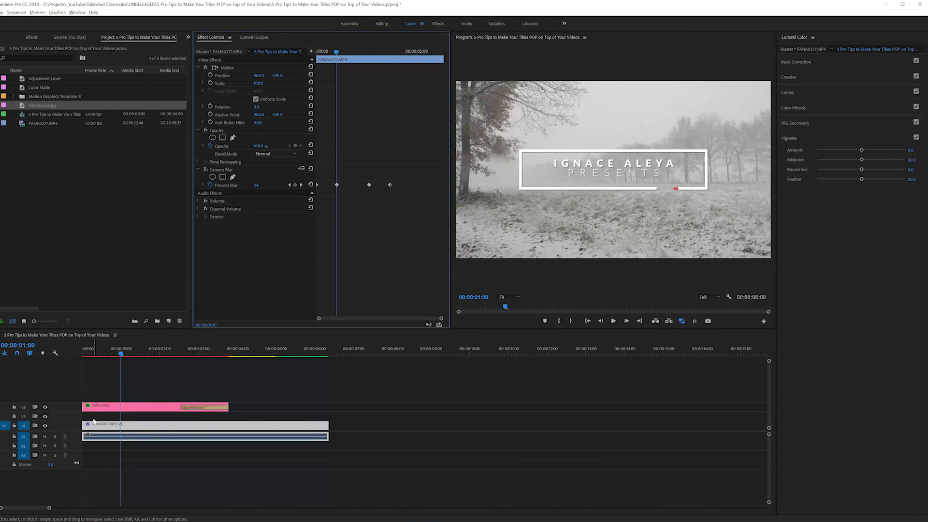
# Place Villajoyossa.jpg on V2 at Scale 44, then select PANA0277's Camera Blur effect
pyautogui.click(26, 115)
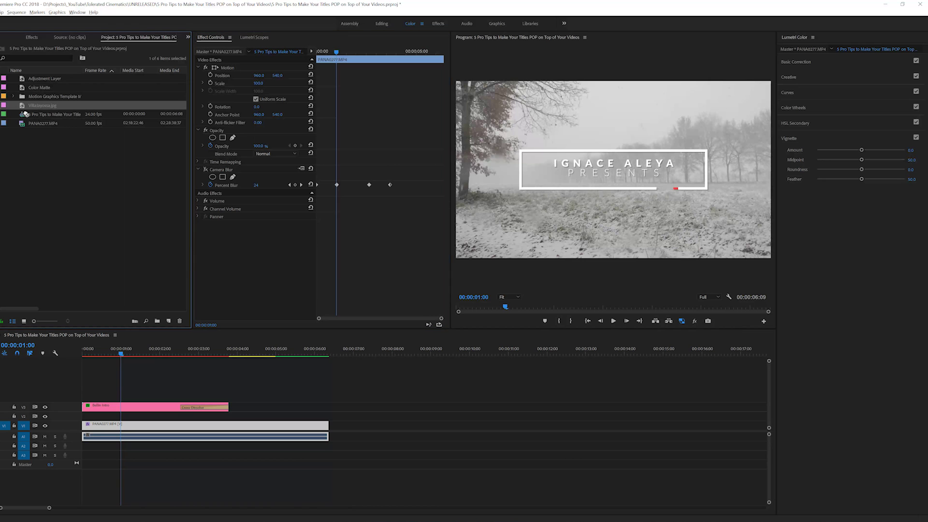
pyautogui.moveTo(25, 115); pyautogui.dragTo(80, 414)
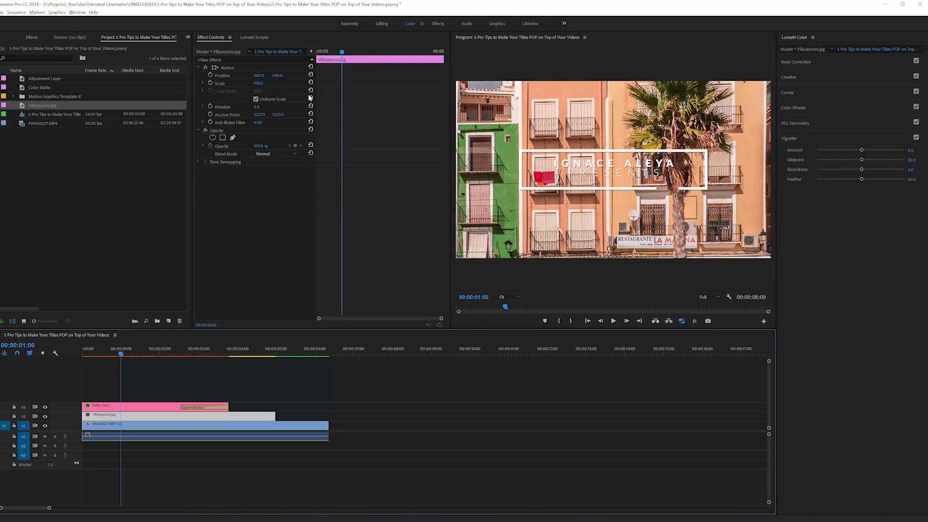
pyautogui.moveTo(258, 83); pyautogui.dragTo(266, 83)
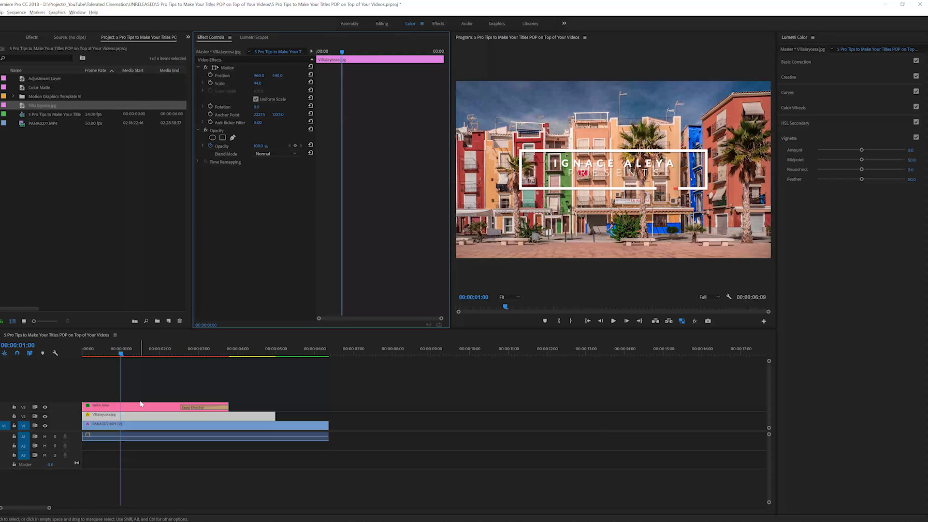
pyautogui.click(124, 427)
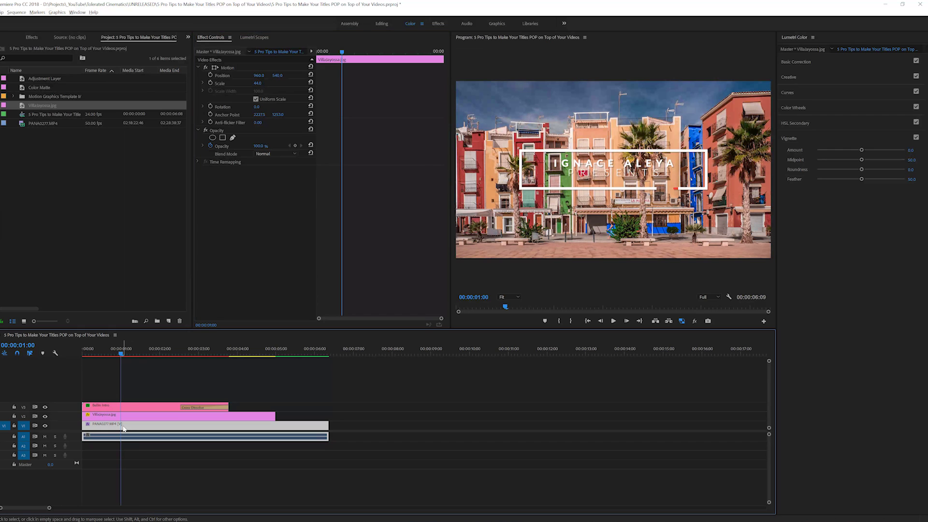
pyautogui.click(224, 169)
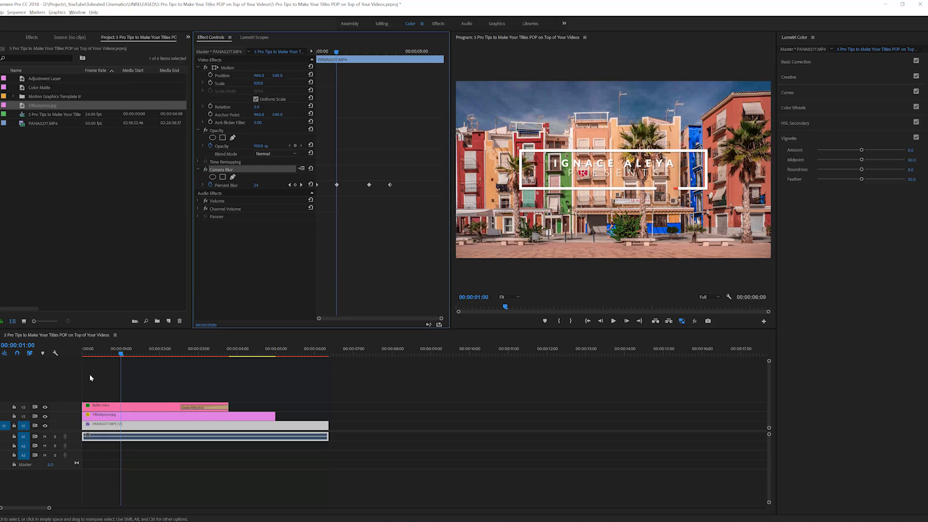
# Paste the Camera Blur onto Villajoyossa.jpg, check it at 00:00:01:11, and render and play the sequence
pyautogui.click(112, 416)
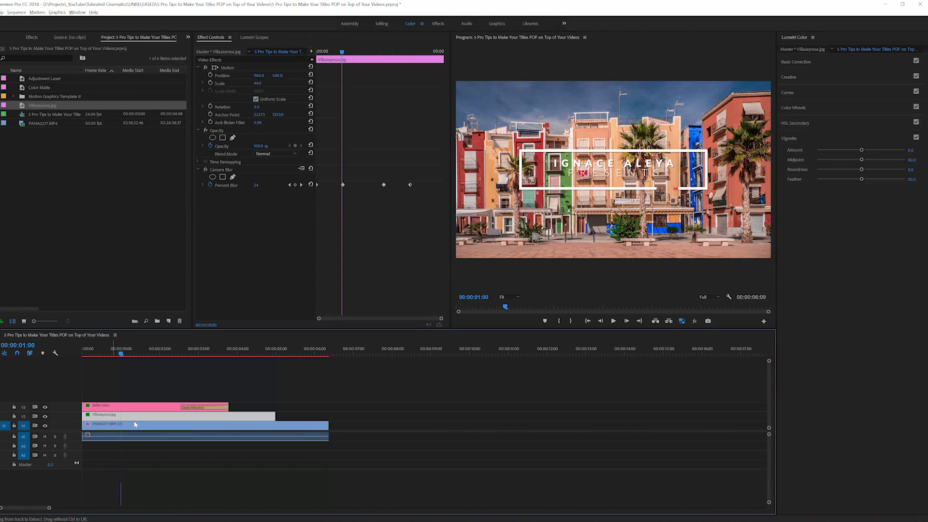
pyautogui.click(355, 52)
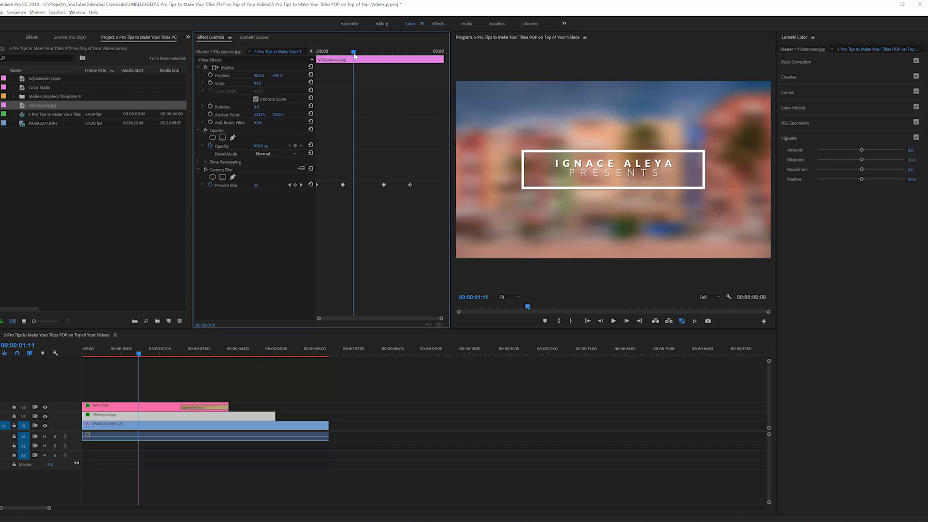
pyautogui.click(417, 377)
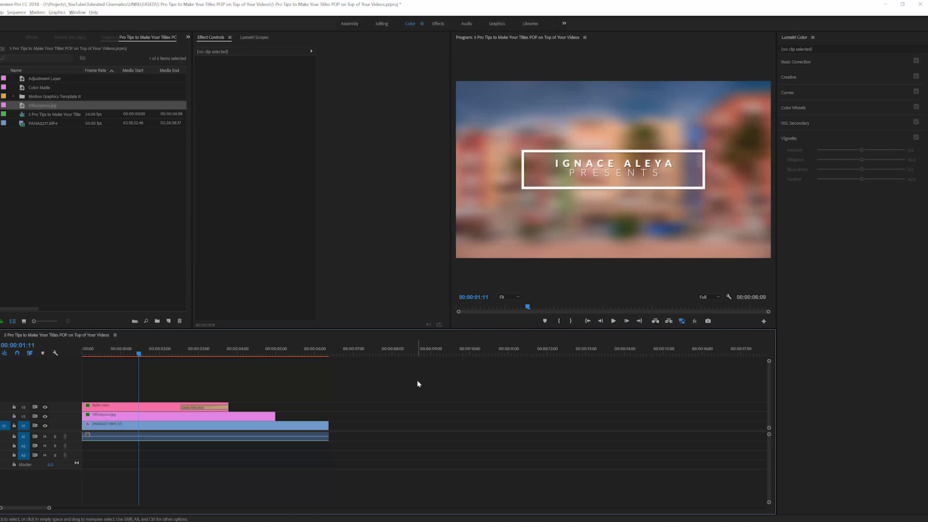
pyautogui.press('Return')
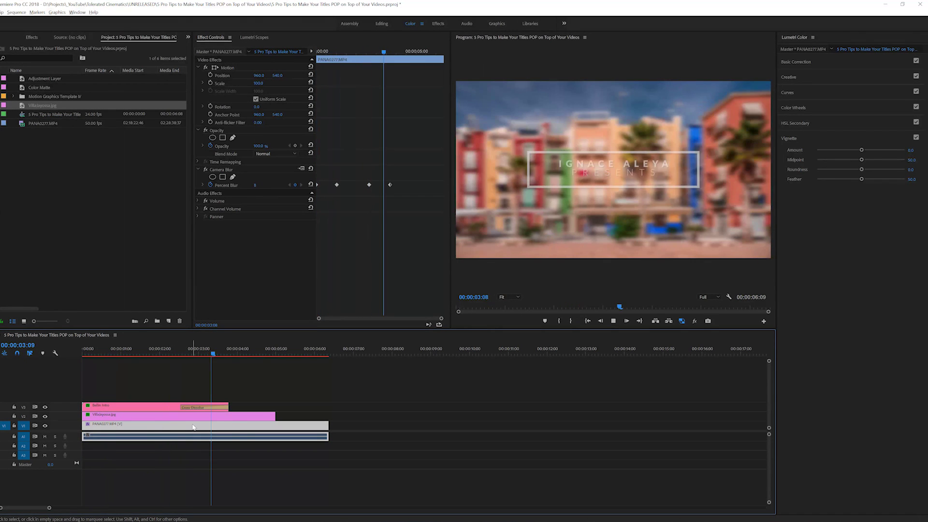
pyautogui.press('space')
pyautogui.press('Home')
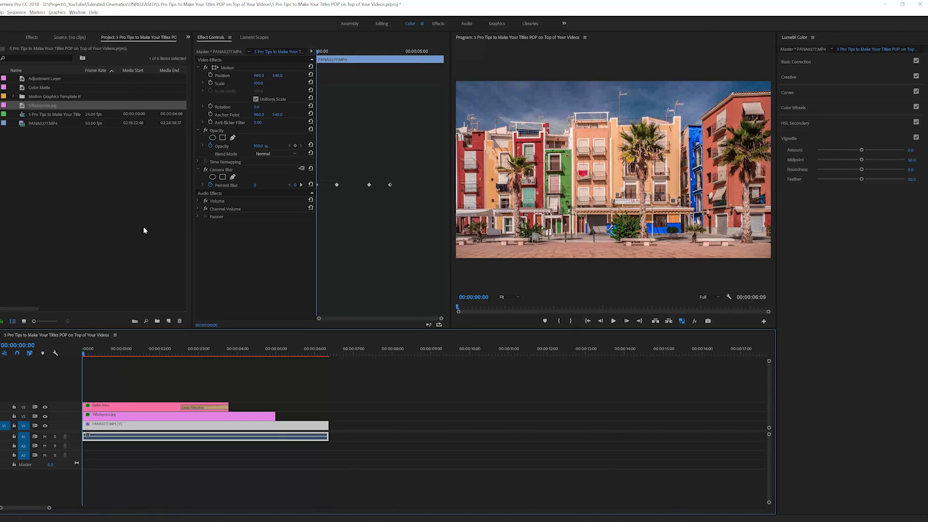
# Lower the snowy clip's peak Percent Blur keyframe to 10
pyautogui.click(302, 184)
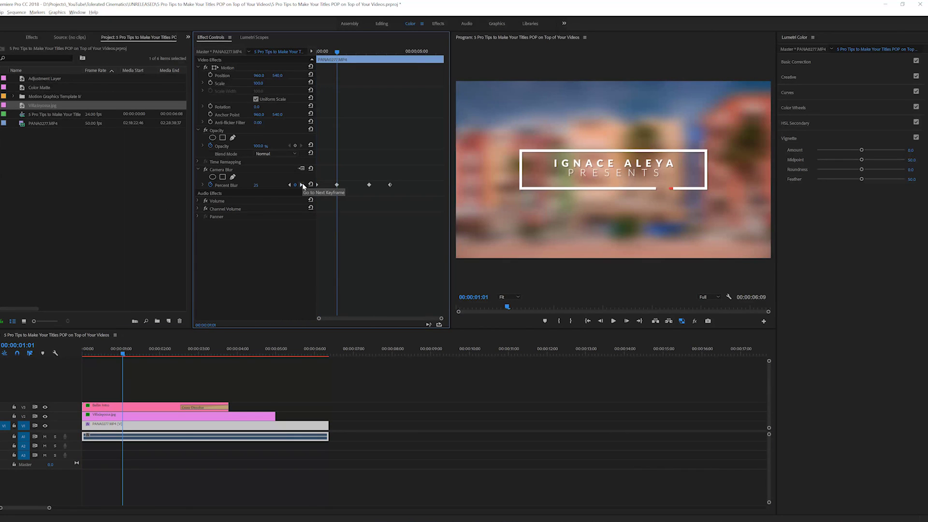
pyautogui.click(261, 185)
pyautogui.press('Return')
pyautogui.click(301, 184)
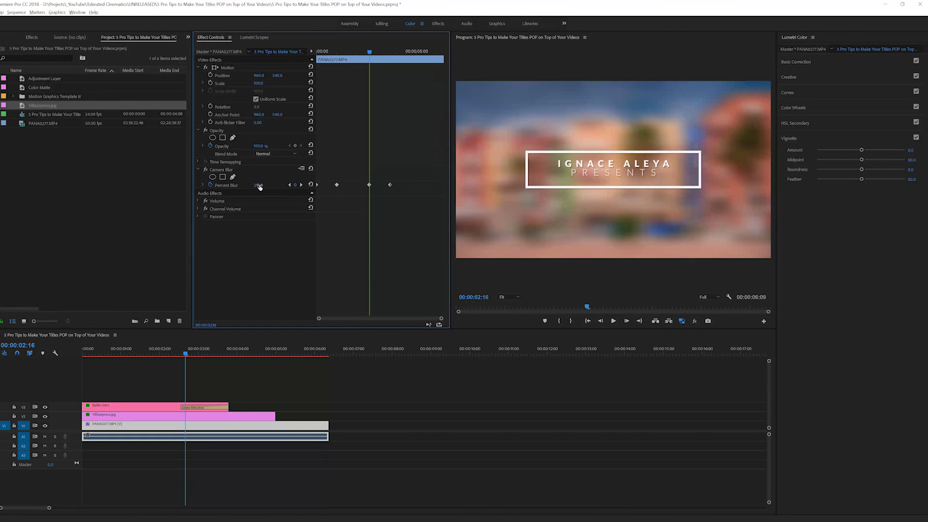
# Set the town photo's peak Percent Blur keyframe to 10 and play back the sequence
pyautogui.click(145, 414)
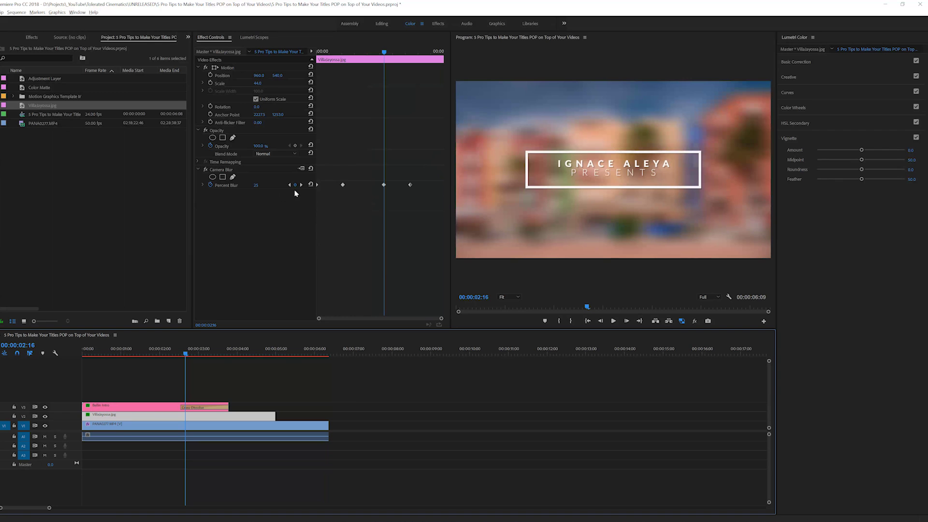
pyautogui.click(290, 185)
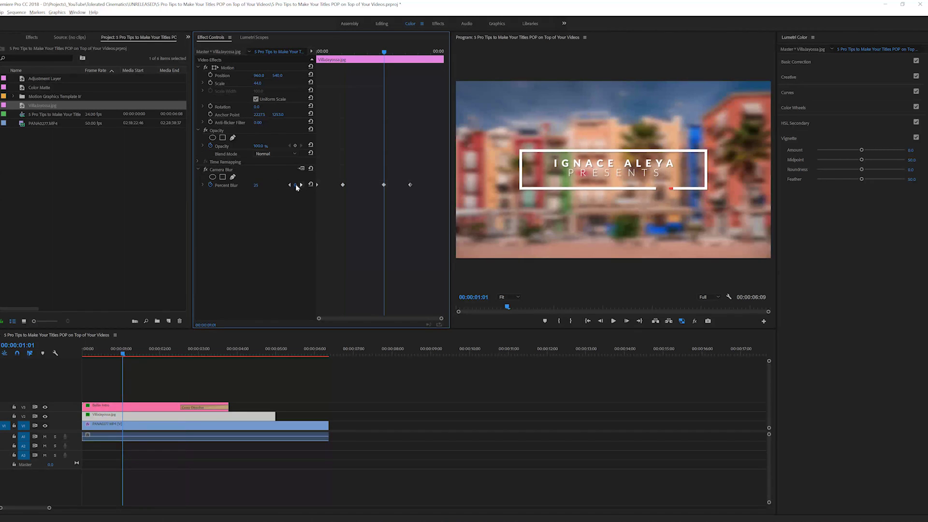
pyautogui.click(301, 184)
pyautogui.click(257, 185)
pyautogui.write('10')
pyautogui.press('Return')
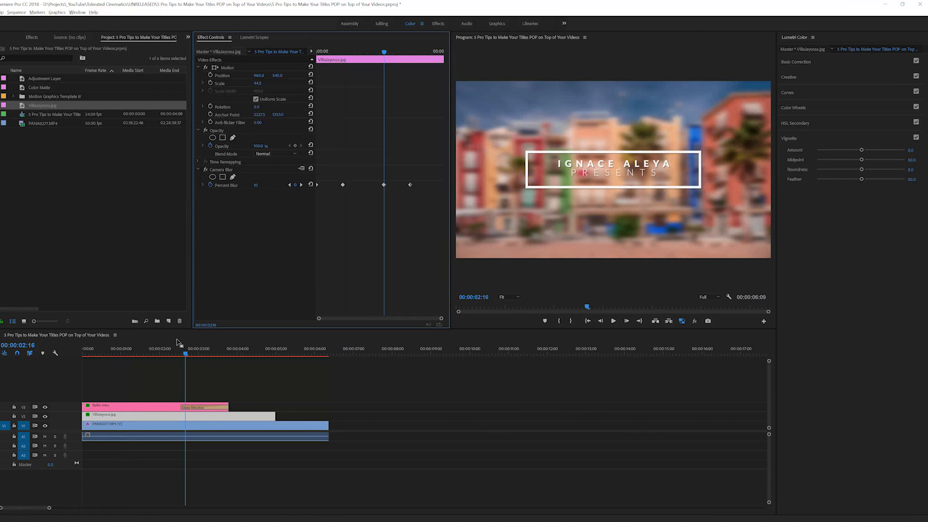
pyautogui.moveTo(177, 349); pyautogui.dragTo(56, 357)
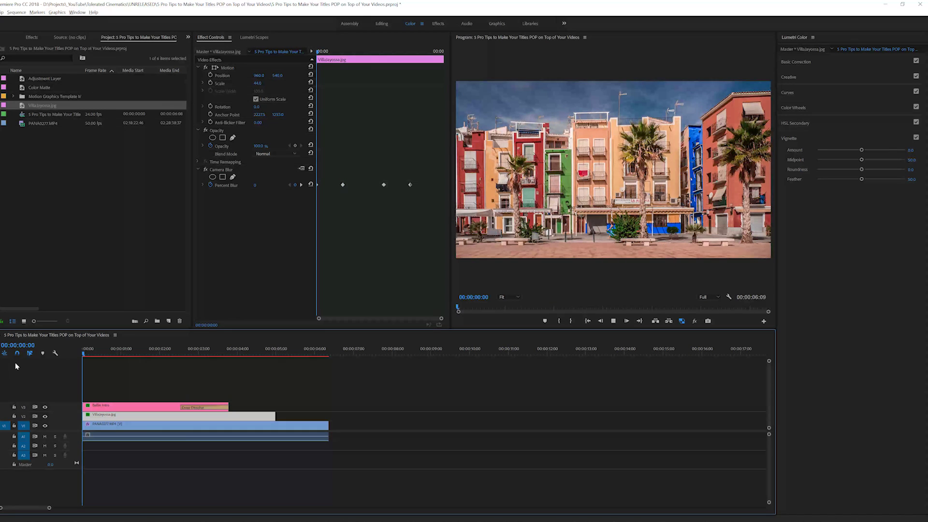
pyautogui.press('space')
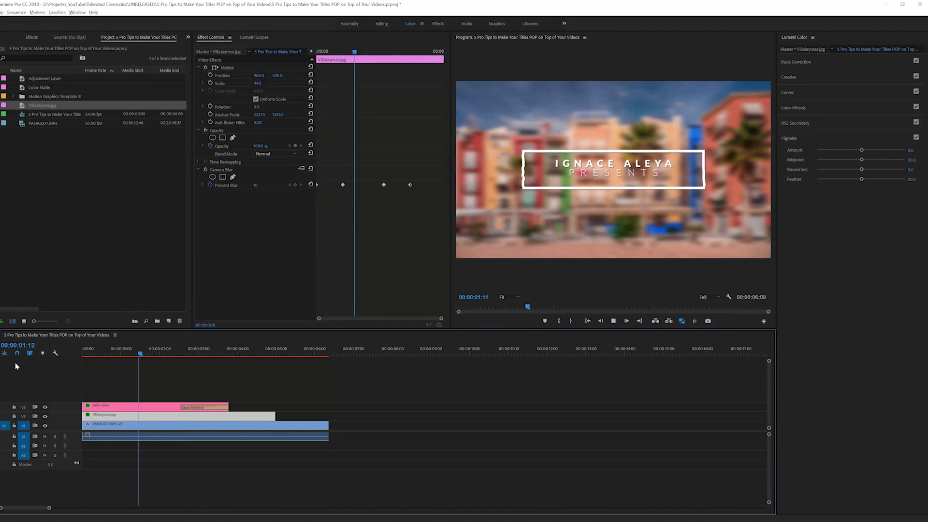
pyautogui.press('space')
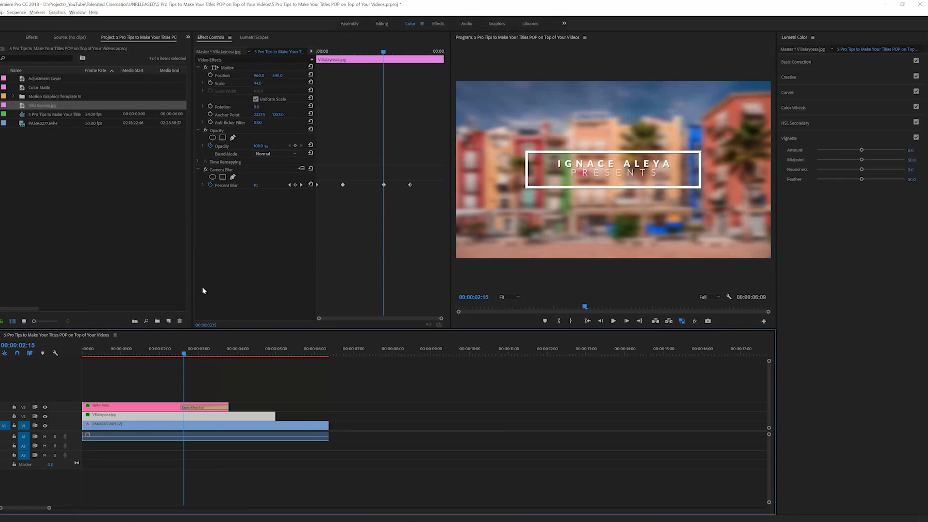
# Delete the selected Camera Blur, lift the title clip to a new top track, and delete the town photo
pyautogui.click(217, 170)
pyautogui.press('Delete')
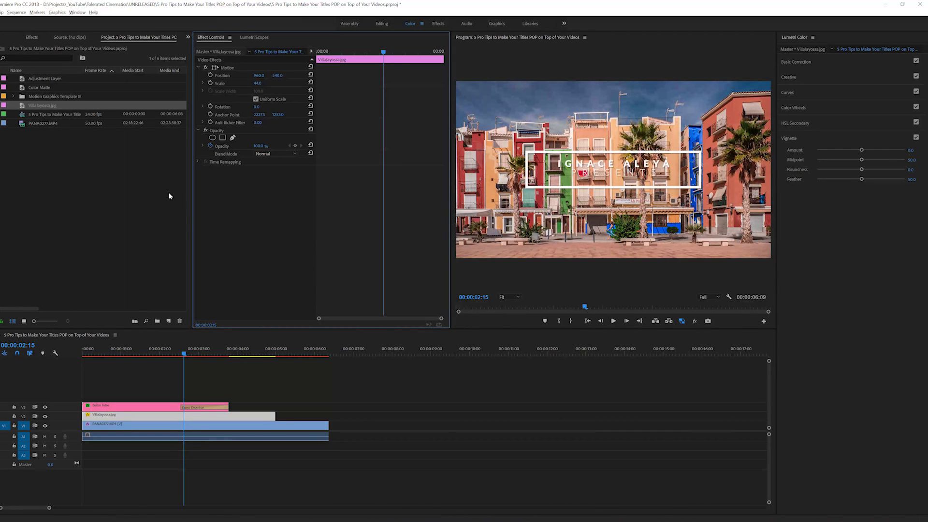
pyautogui.moveTo(141, 406); pyautogui.dragTo(141, 396)
pyautogui.click(132, 418)
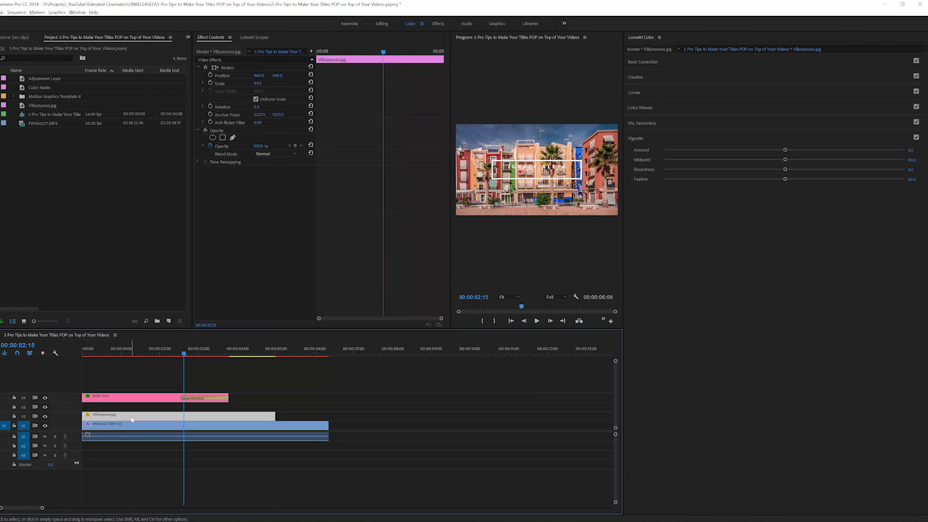
pyautogui.press('Delete')
# Remove the Camera Blur from the snowy PANA0277 clip and scrub to 1:11
pyautogui.press('Home')
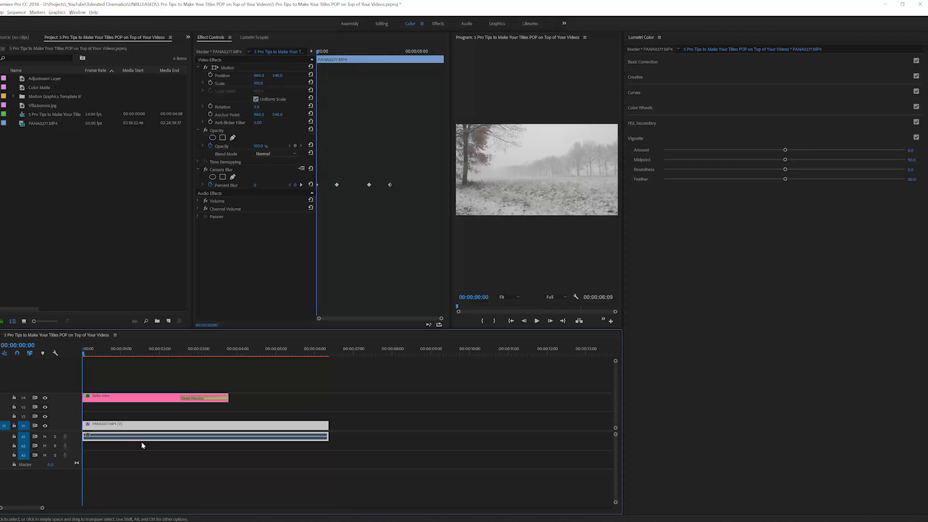
pyautogui.click(222, 170)
pyautogui.press('Delete')
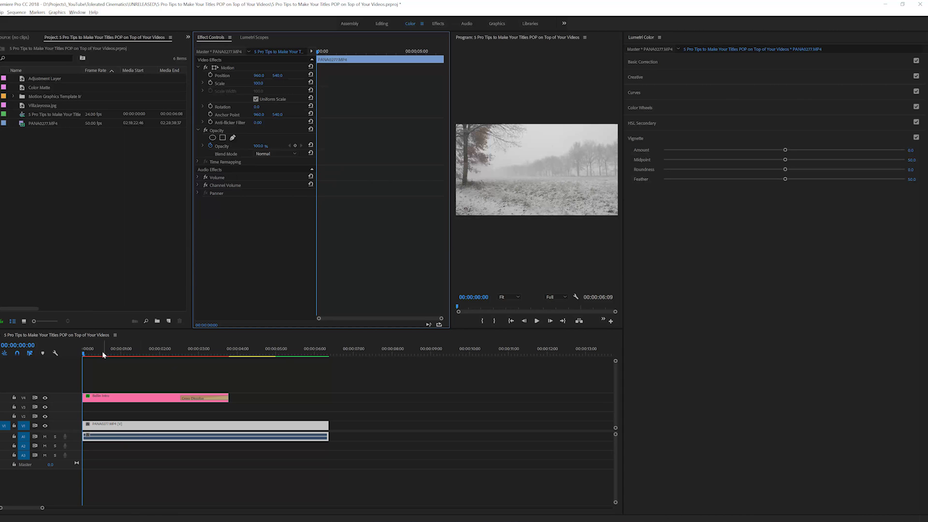
pyautogui.moveTo(103, 353); pyautogui.dragTo(139, 352)
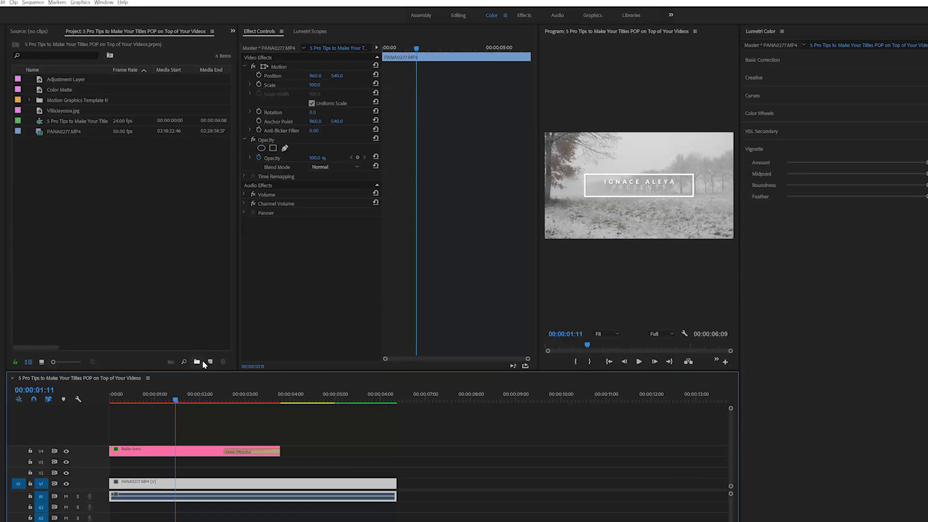
# Draw a black-filled rectangle across the middle of the Program monitor frame
pyautogui.click(11, 89)
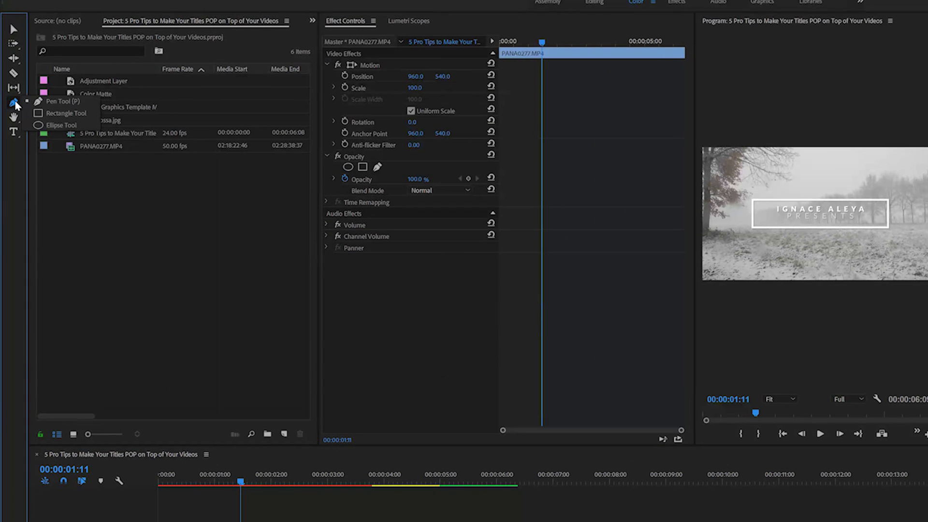
pyautogui.click(57, 117)
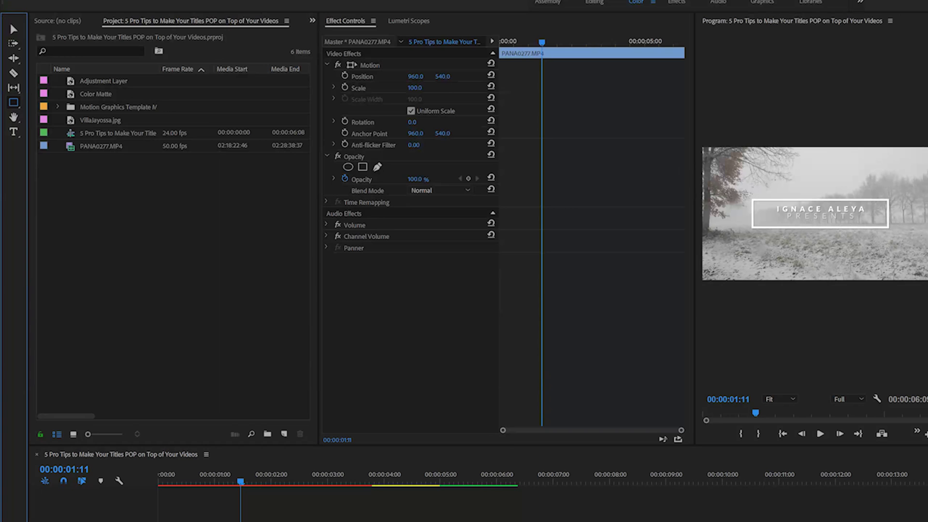
pyautogui.moveTo(696, 216); pyautogui.dragTo(522, 216)
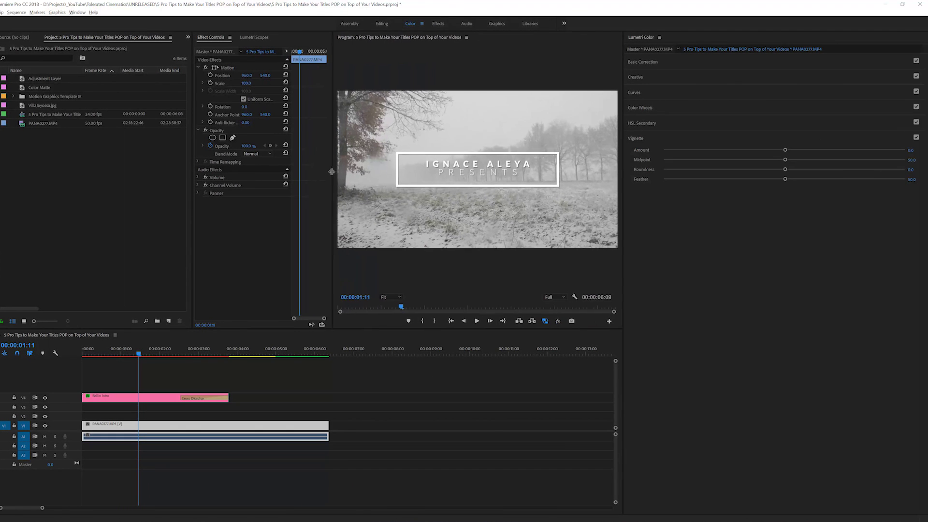
pyautogui.moveTo(332, 172); pyautogui.dragTo(331, 172)
pyautogui.moveTo(621, 200); pyautogui.dragTo(756, 208)
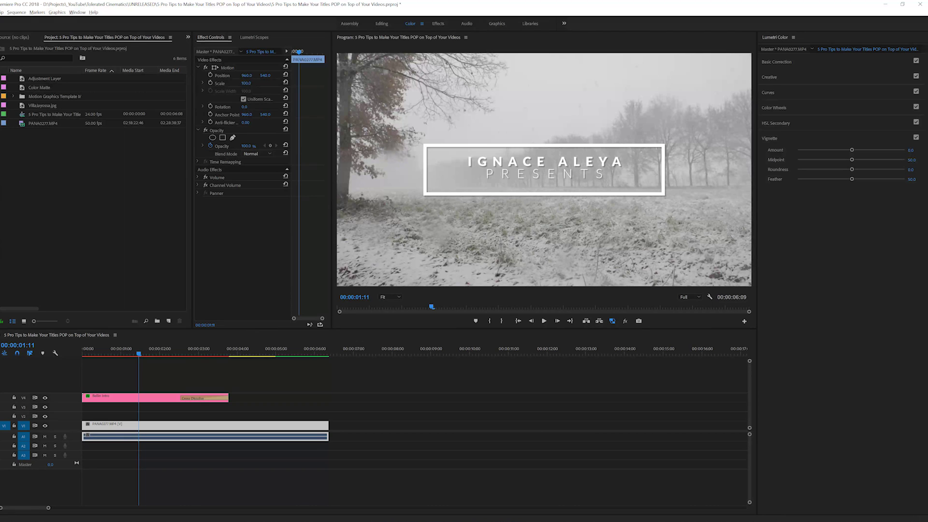
pyautogui.moveTo(417, 138)
pyautogui.mouseDown()
pyautogui.moveTo(427, 152)
pyautogui.moveTo(677, 205)
pyautogui.mouseUp()
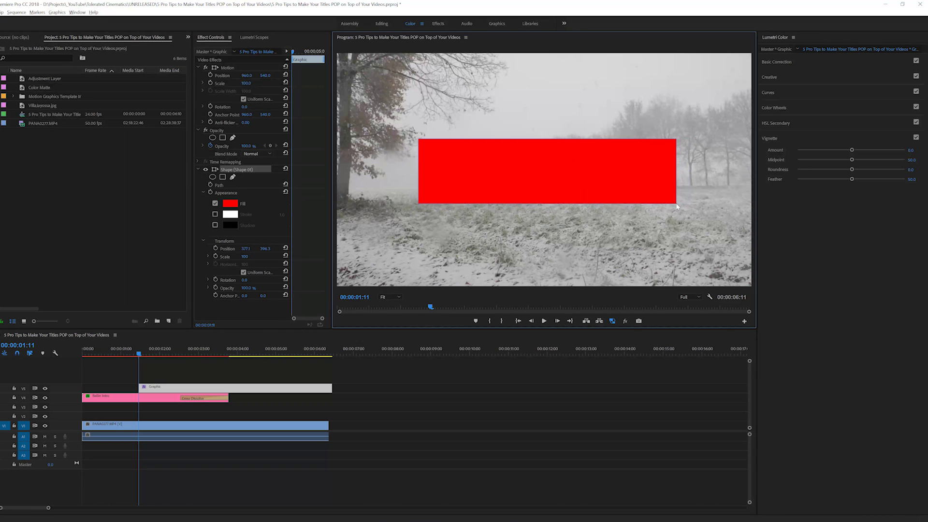
pyautogui.click(230, 203)
pyautogui.click(404, 245)
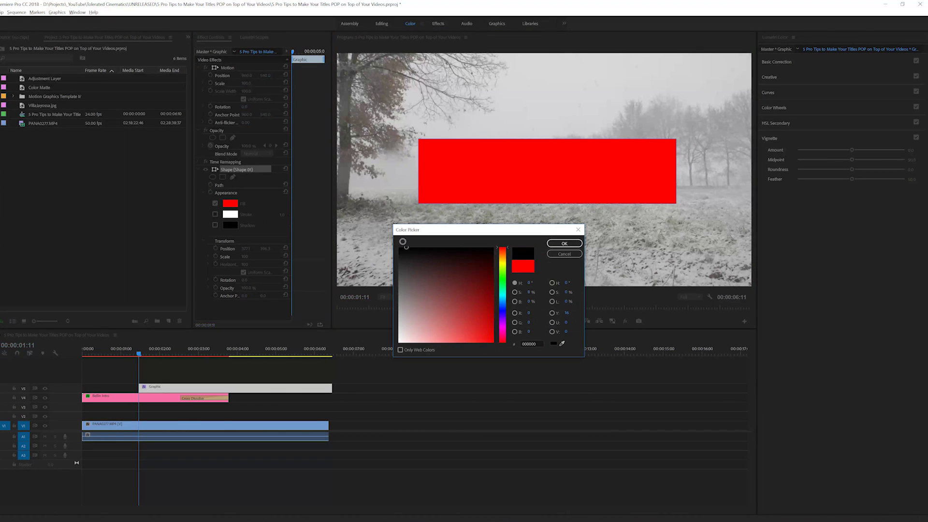
pyautogui.click(570, 244)
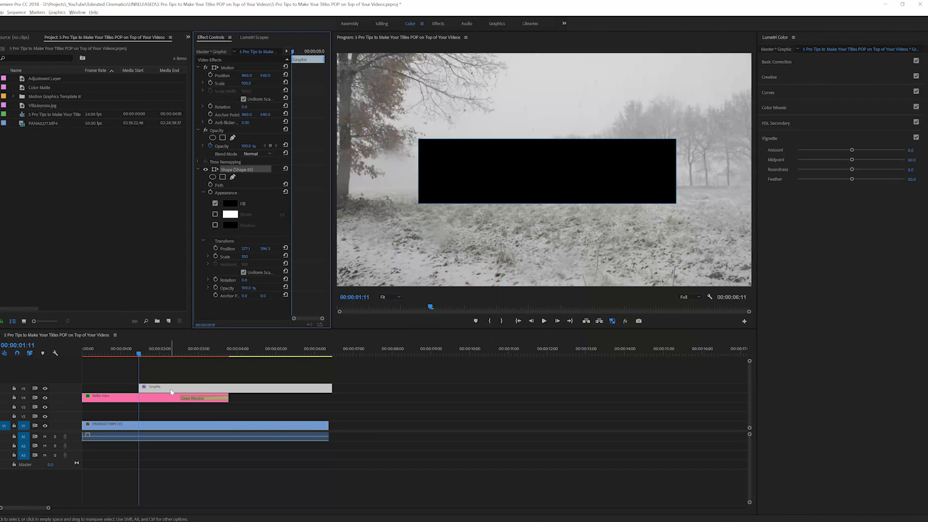
# Move the rectangle graphic beneath the title starting at 0 and play the sequence
pyautogui.moveTo(171, 393); pyautogui.dragTo(114, 412)
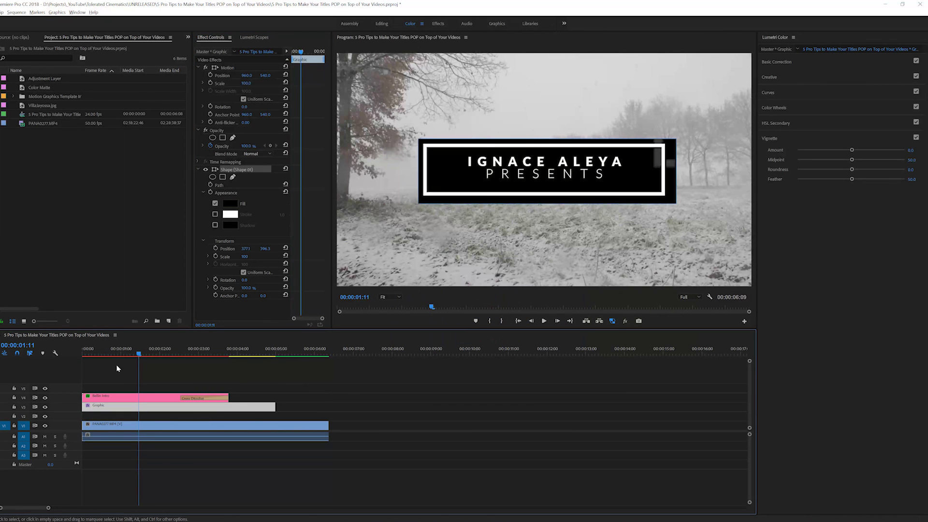
pyautogui.press('Home')
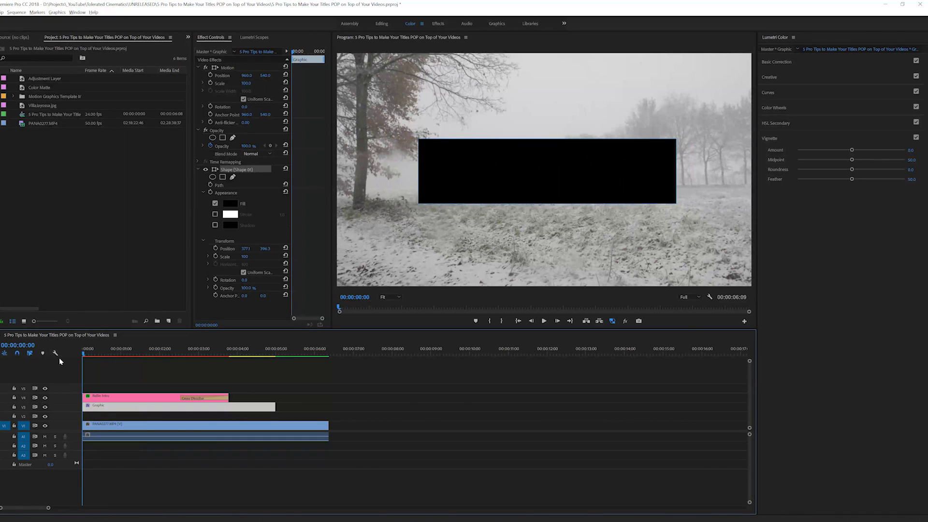
pyautogui.press('space')
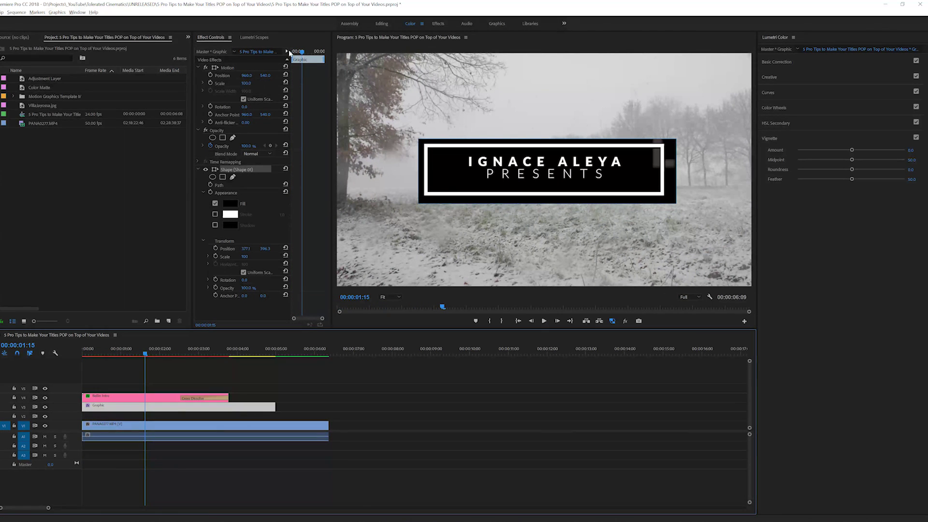
# Dock the Essential Graphics panel beside Effect Controls and show its Edit properties
pyautogui.click(76, 12)
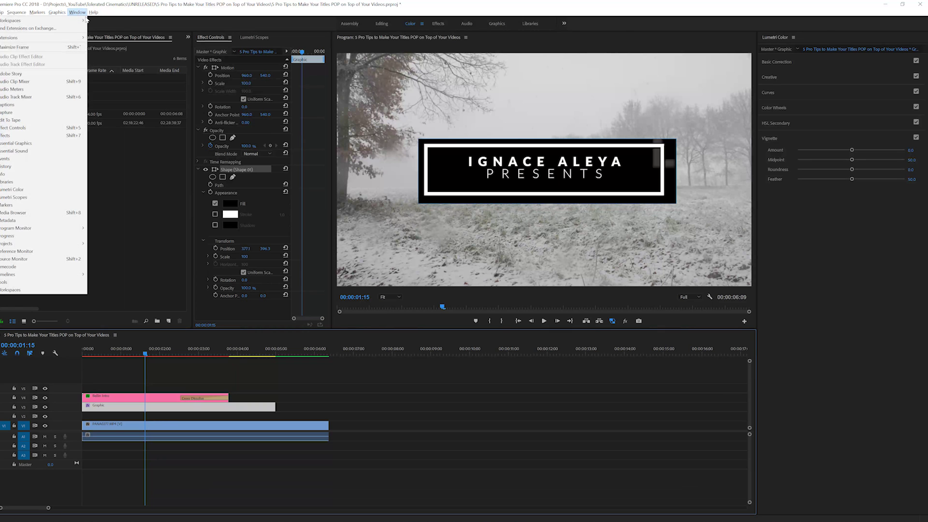
pyautogui.click(28, 144)
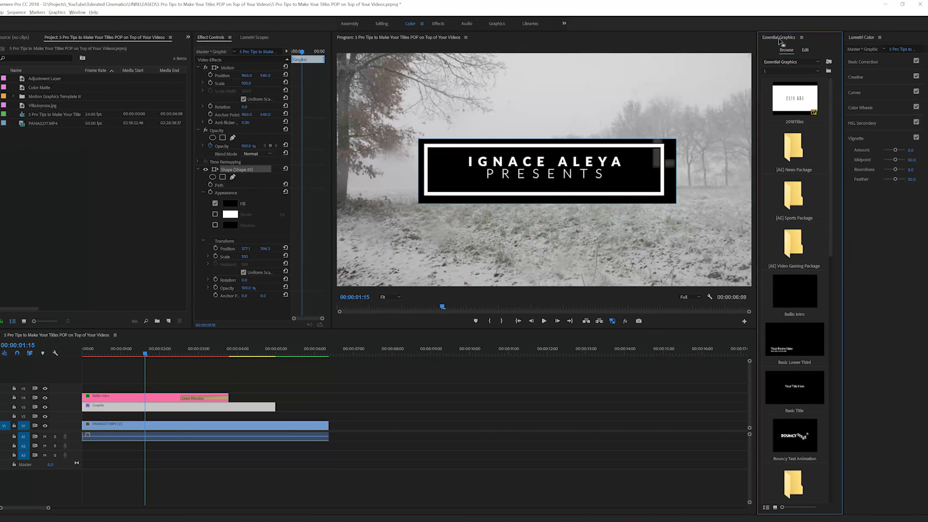
pyautogui.moveTo(779, 38); pyautogui.dragTo(271, 42)
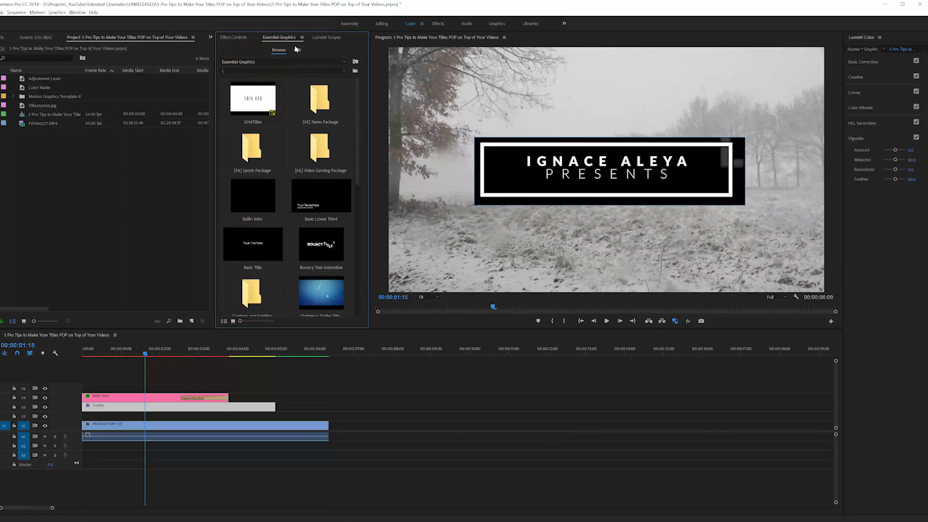
pyautogui.click(297, 50)
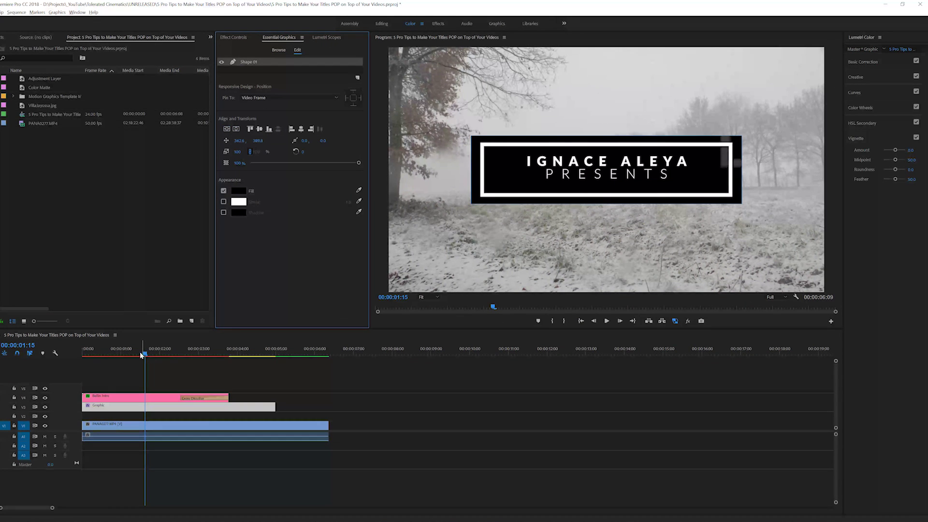
# Replay the title from the sequence start, then return to Effect Controls
pyautogui.moveTo(144, 353); pyautogui.dragTo(83, 354)
pyautogui.press('space')
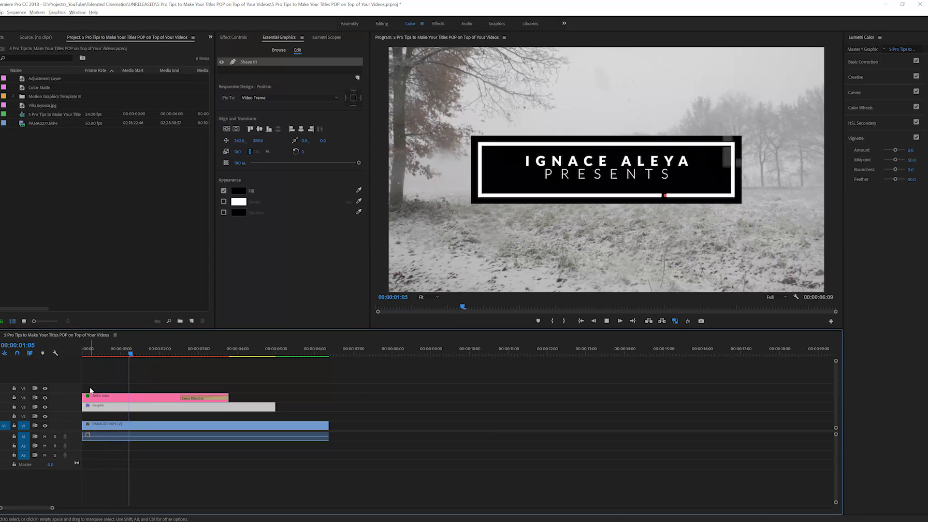
pyautogui.moveTo(94, 354); pyautogui.dragTo(83, 353)
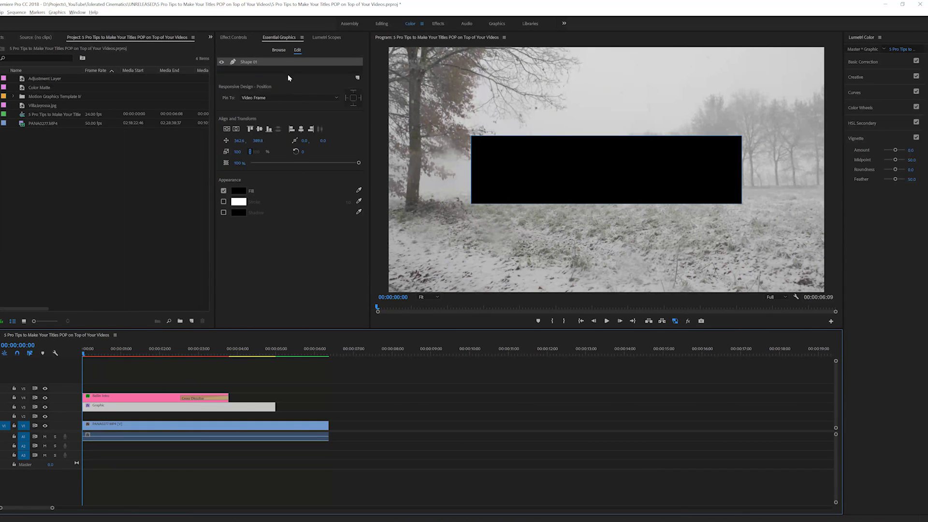
pyautogui.click(236, 37)
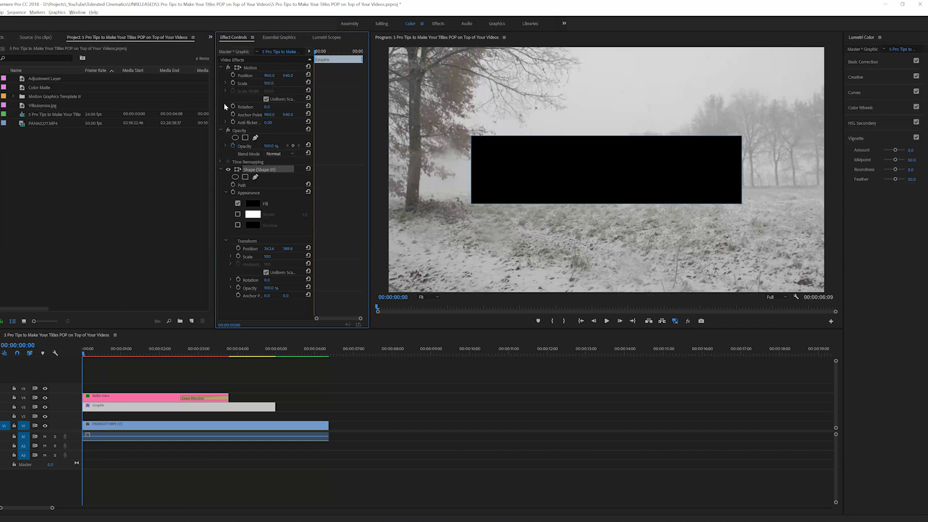
# Turn on Scale keyframing for the backing box with keyframes at 100 and 94 near three seconds
pyautogui.write('0')
pyautogui.press('Return')
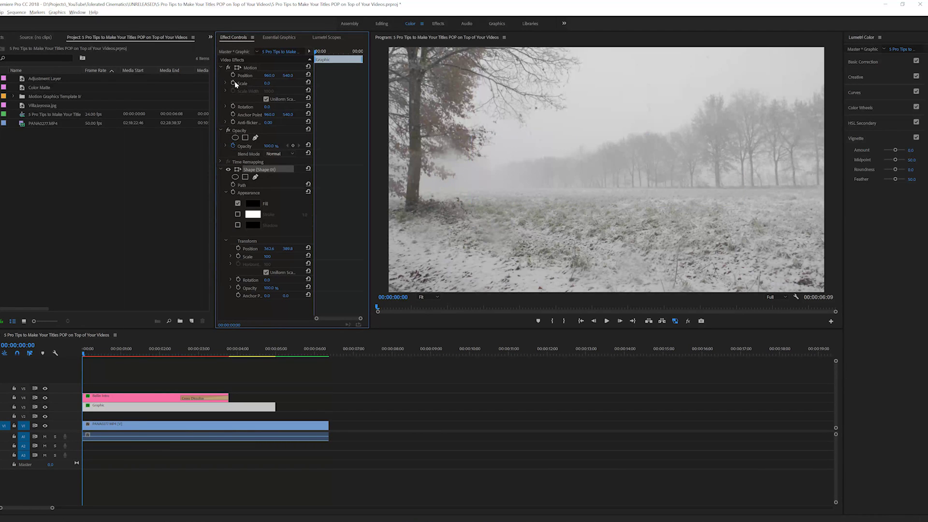
pyautogui.click(233, 82)
pyautogui.moveTo(317, 52); pyautogui.dragTo(348, 56)
pyautogui.write('100')
pyautogui.press('Return')
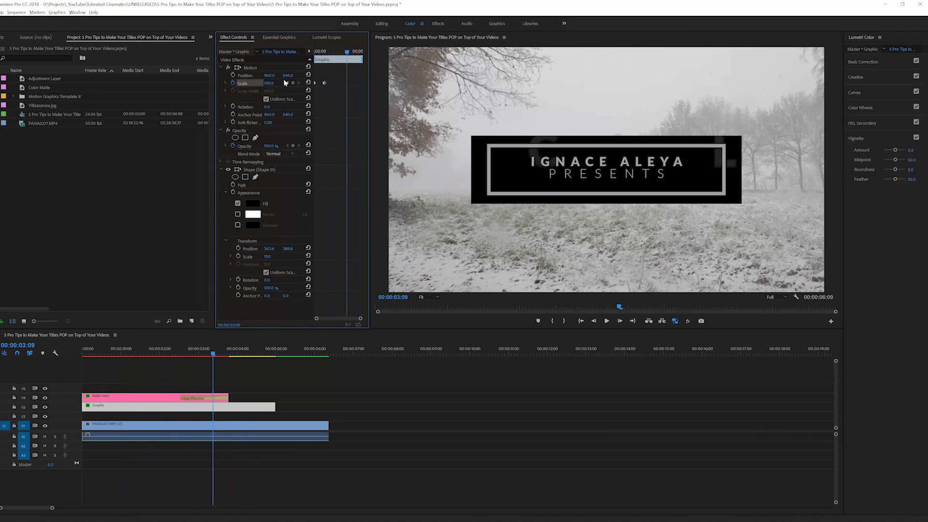
pyautogui.moveTo(269, 83); pyautogui.dragTo(264, 83)
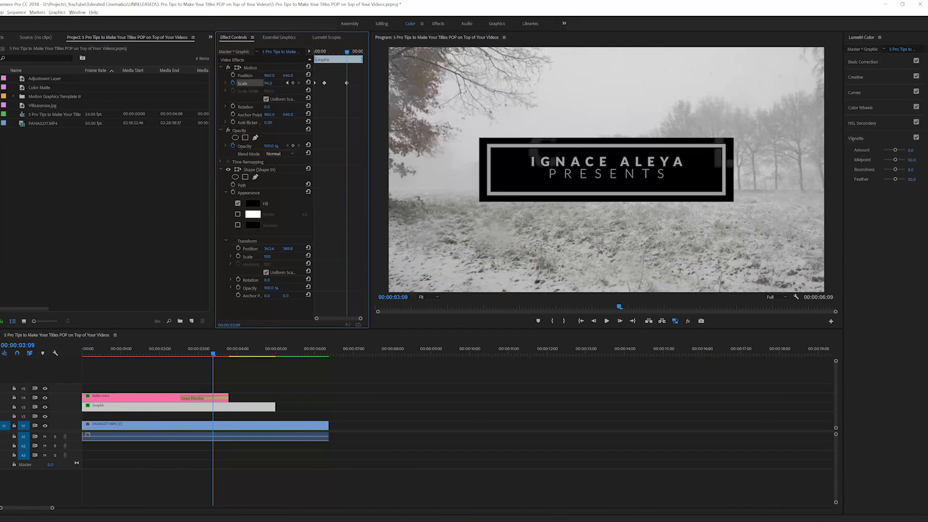
# Add a Scale keyframe of 0 around 00:00:04:01, preview the shrink, and select the later keyframes
pyautogui.click(353, 52)
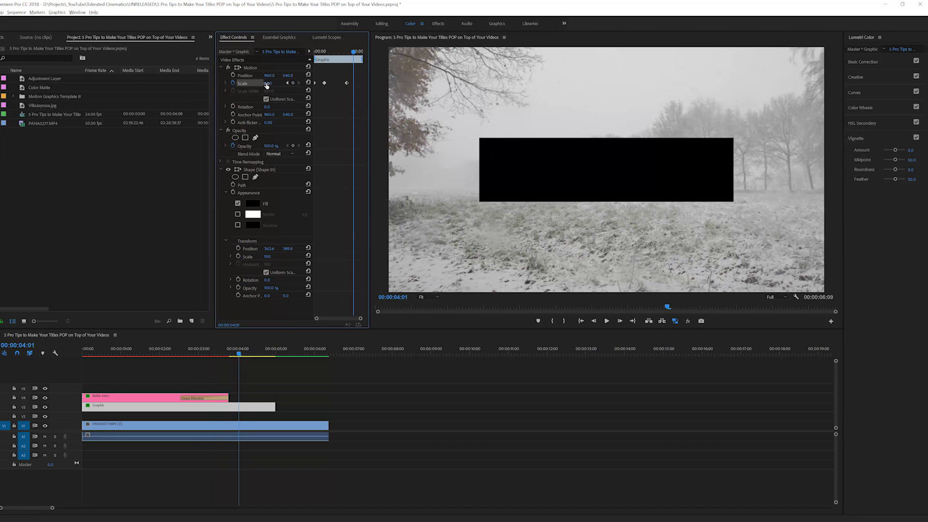
pyautogui.write('0')
pyautogui.press('Return')
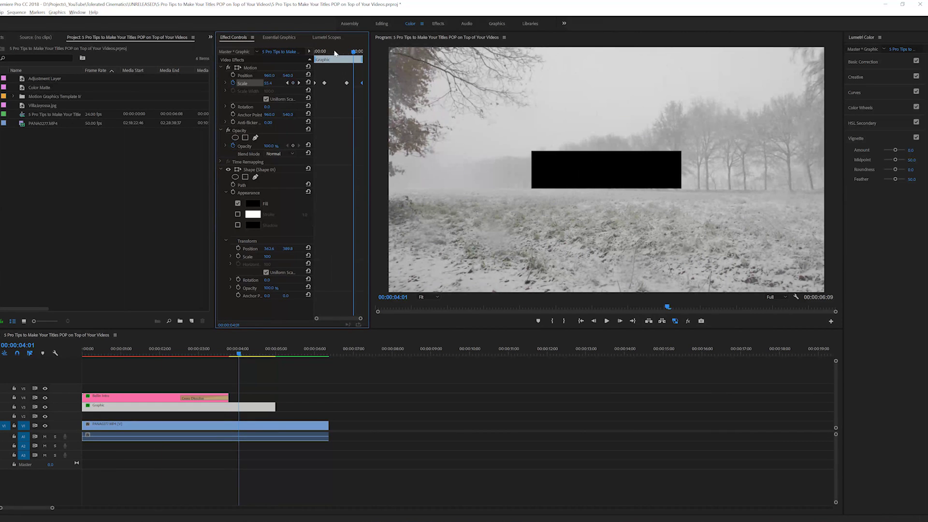
pyautogui.press('Home')
pyautogui.press('space')
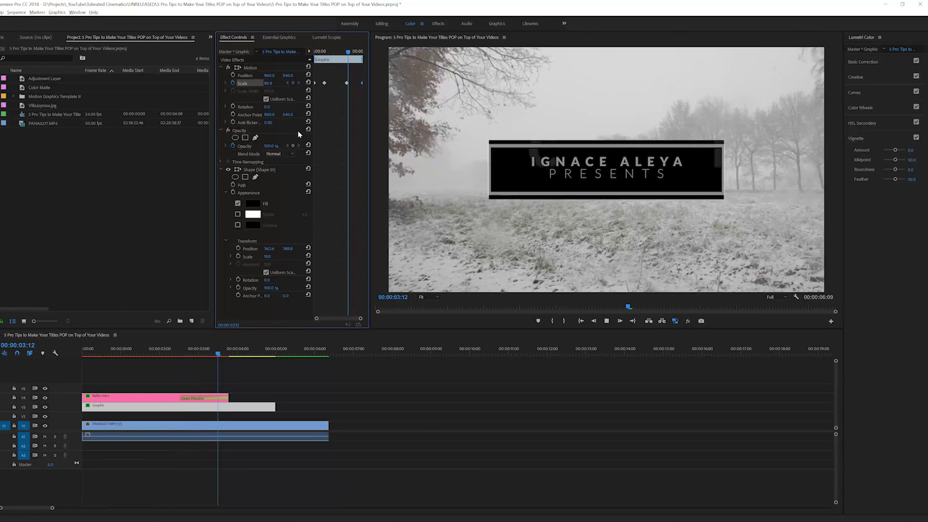
pyautogui.press('space')
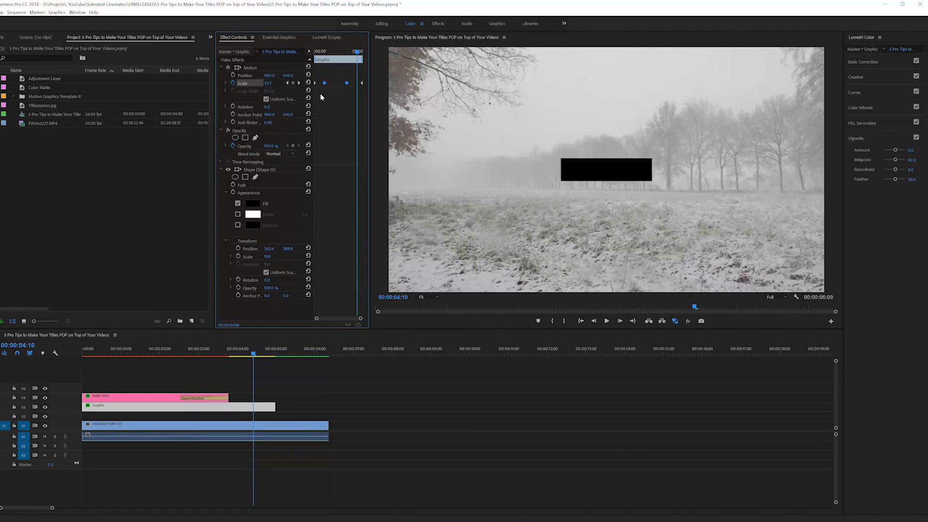
pyautogui.moveTo(335, 100); pyautogui.dragTo(355, 96)
# Set the selected Scale keyframes to Bezier interpolation and preview the eased shrink
pyautogui.rightClick(347, 84)
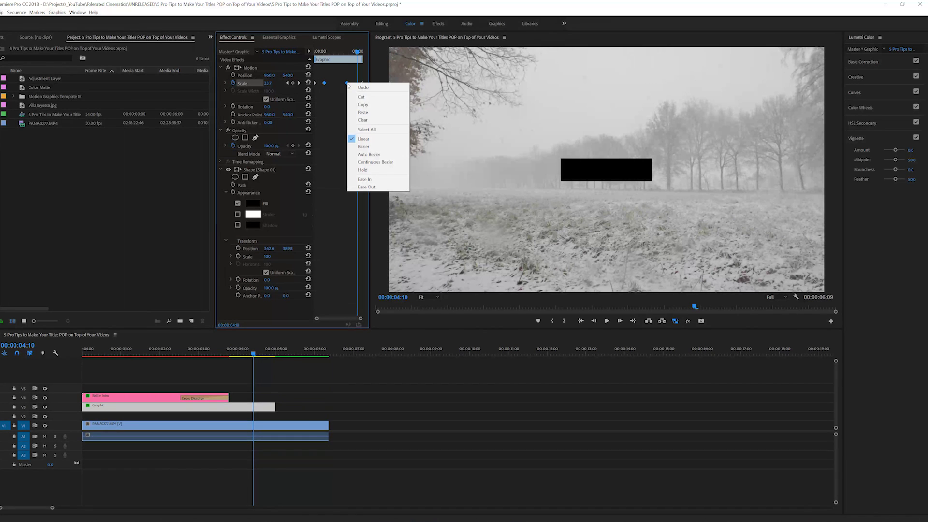
pyautogui.click(375, 147)
pyautogui.press('Home')
pyautogui.press('space')
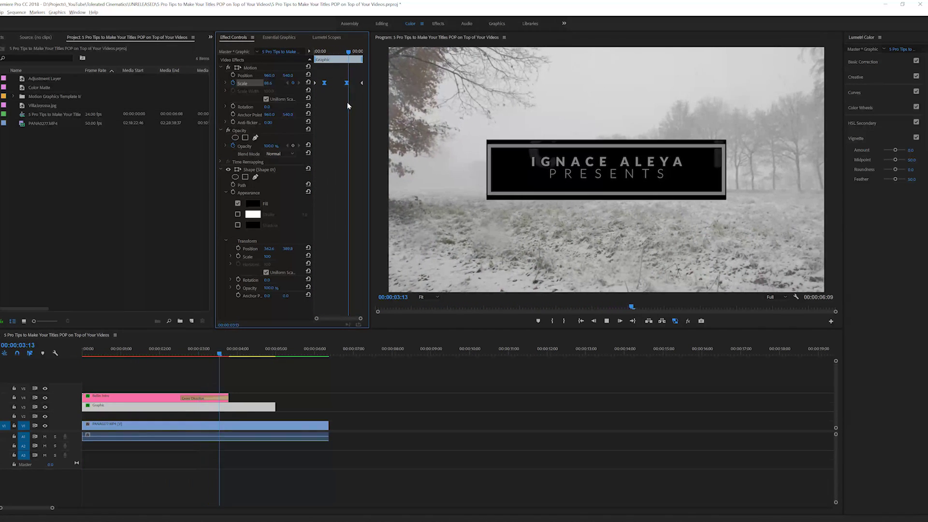
pyautogui.press('space')
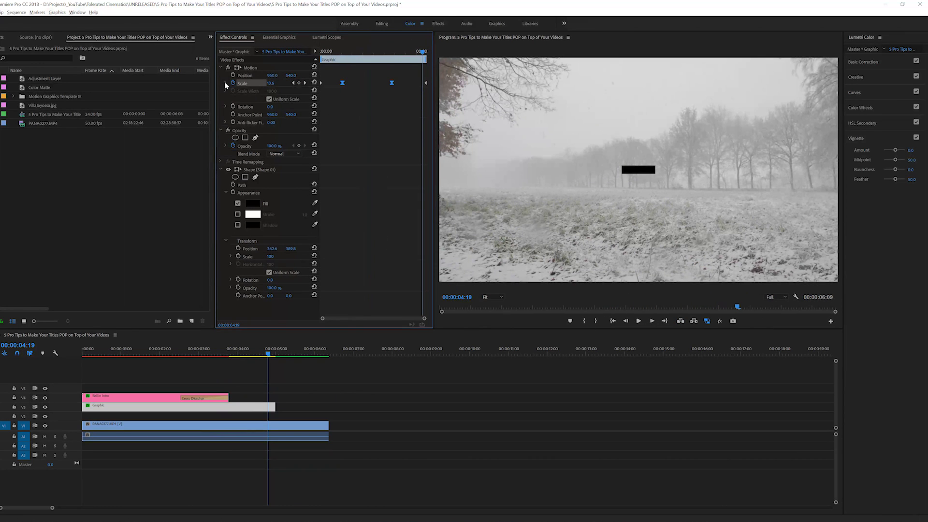
# Reshape the Scale velocity curve to sharpen the ease, review playback, and select the PANA0277 clip
pyautogui.click(225, 84)
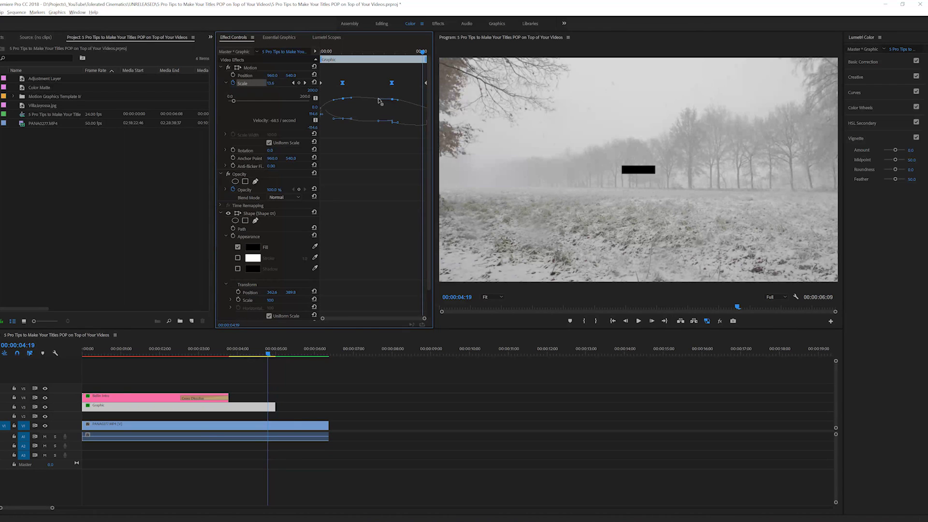
pyautogui.moveTo(352, 99); pyautogui.dragTo(331, 99)
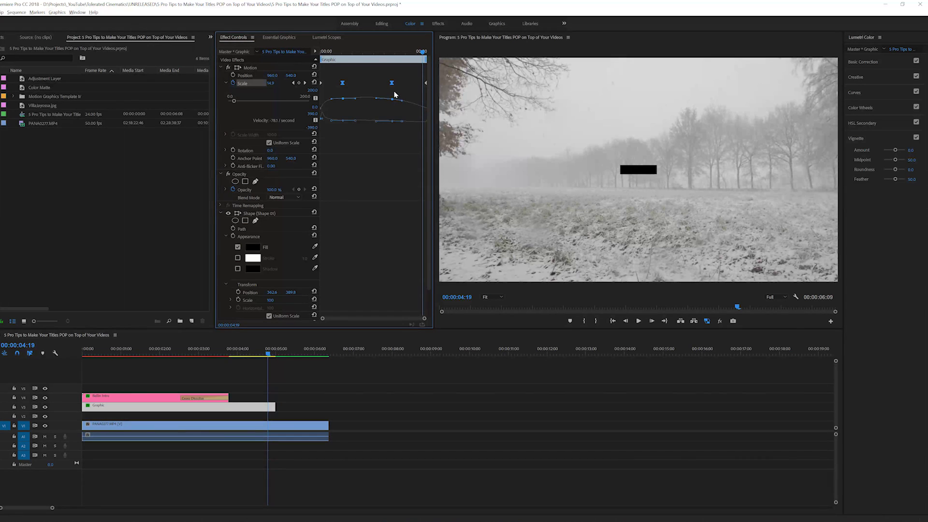
pyautogui.moveTo(395, 95); pyautogui.dragTo(342, 107)
pyautogui.moveTo(404, 100); pyautogui.dragTo(407, 100)
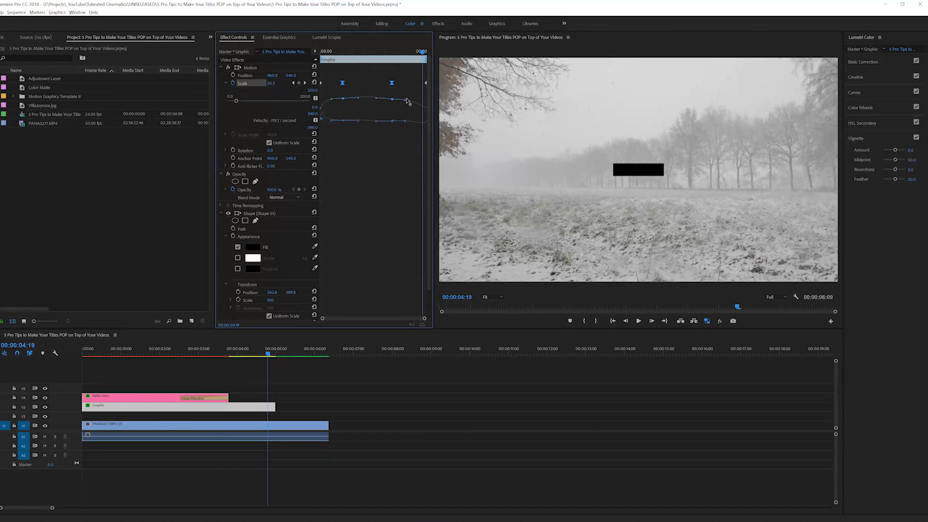
pyautogui.hotkey('ctrl', 'z')
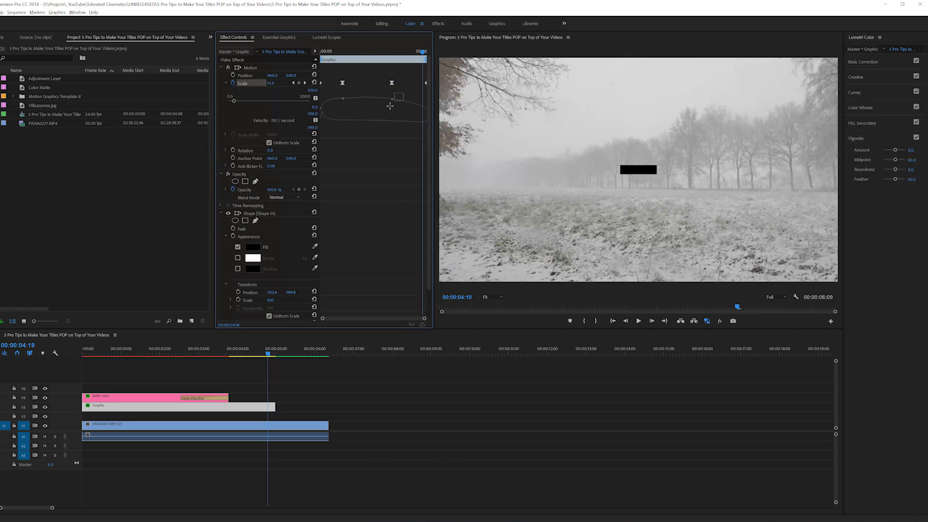
pyautogui.moveTo(402, 101); pyautogui.dragTo(404, 100)
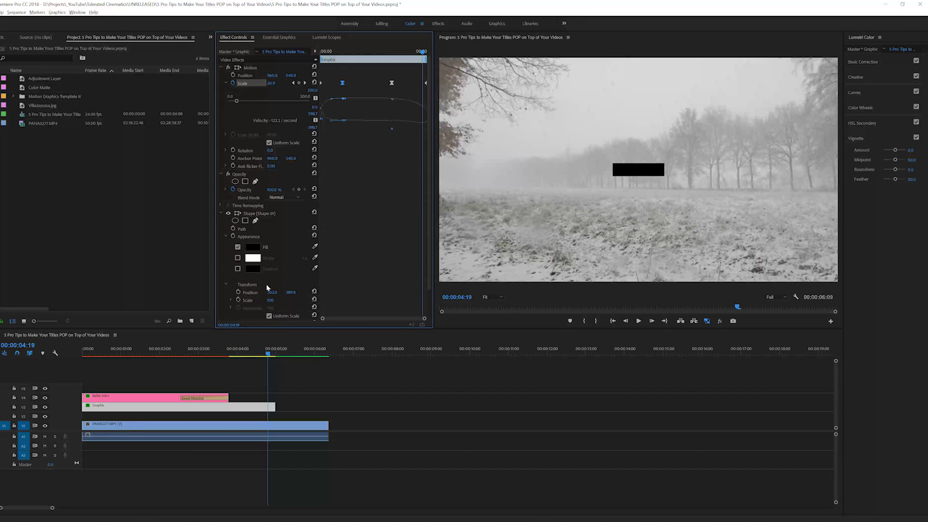
pyautogui.press('Home')
pyautogui.press('space')
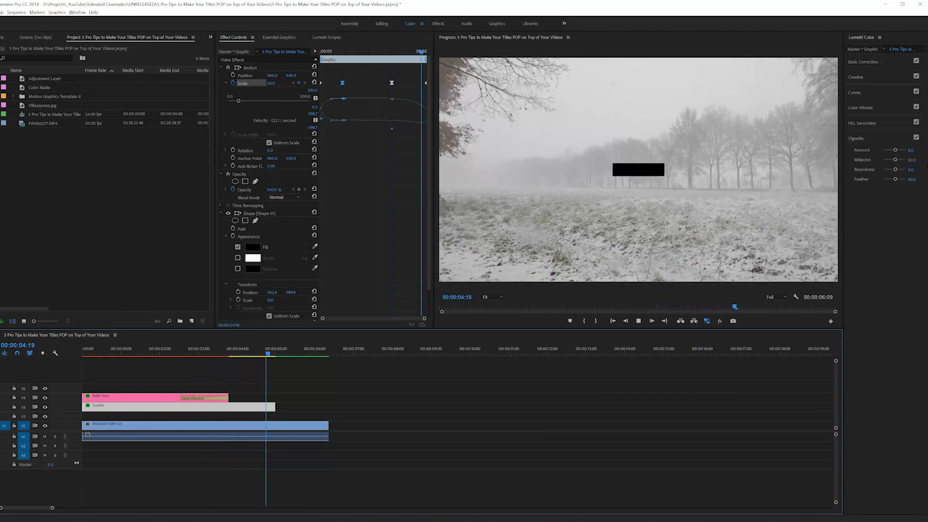
pyautogui.click(292, 425)
pyautogui.click(292, 354)
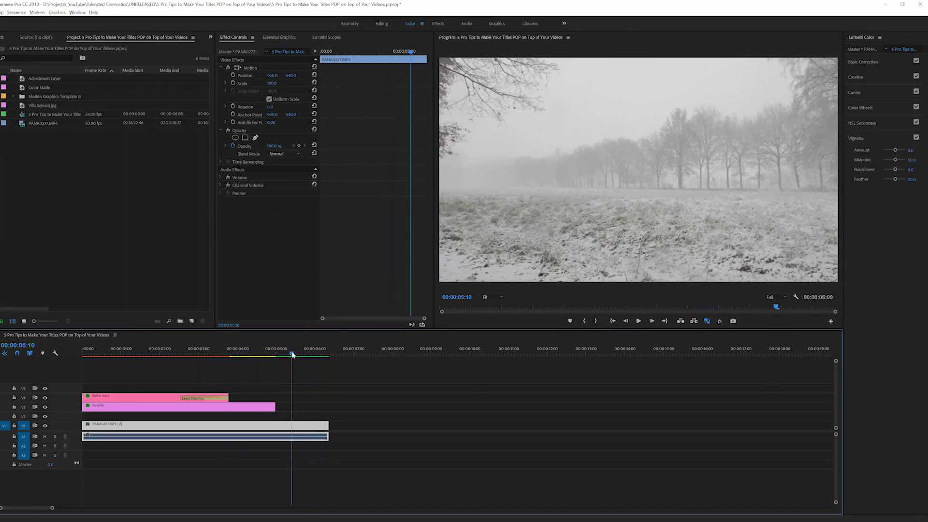